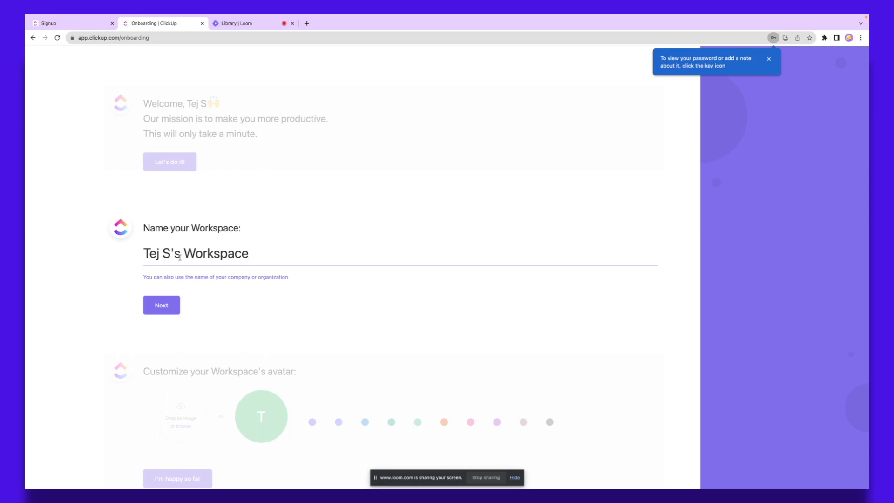
- Accept the suggested Workspace name, choose orange for the Workspace avatar, and set the color theme to orange
{"action": "left_click", "coordinate": [171, 305]}
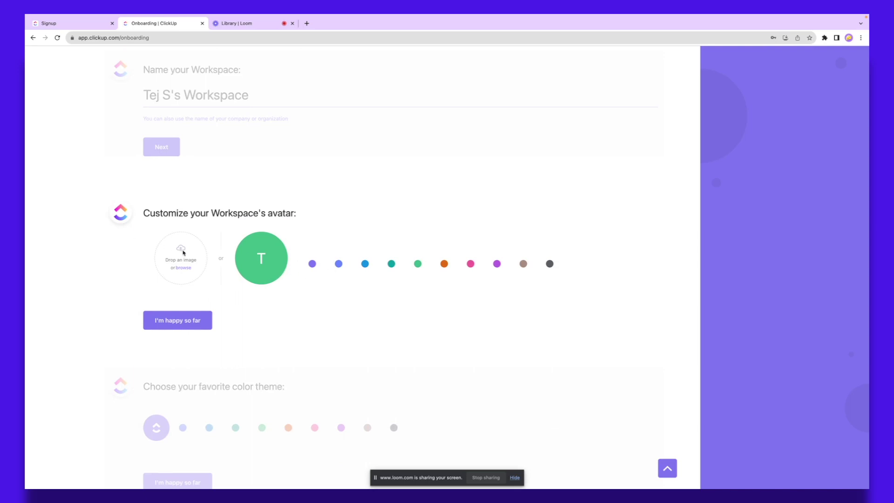
{"action": "left_click", "coordinate": [338, 263]}
{"action": "left_click", "coordinate": [382, 267]}
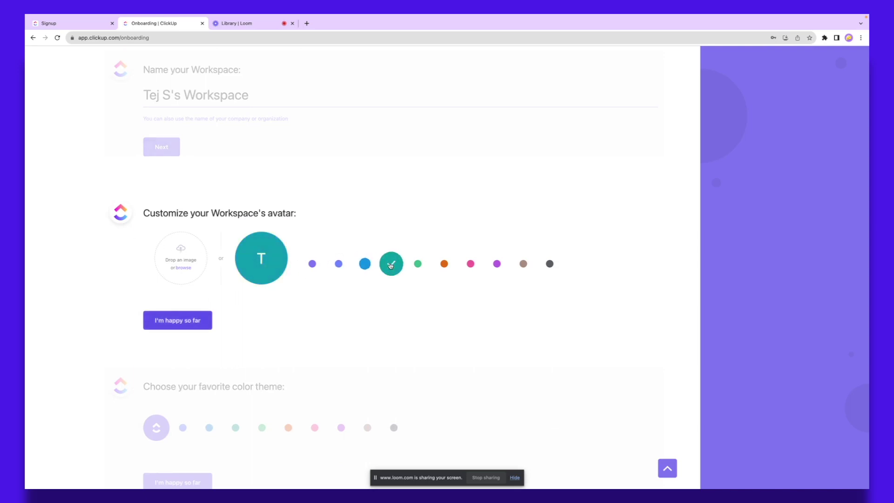
{"action": "left_click", "coordinate": [442, 264]}
{"action": "left_click", "coordinate": [197, 321]}
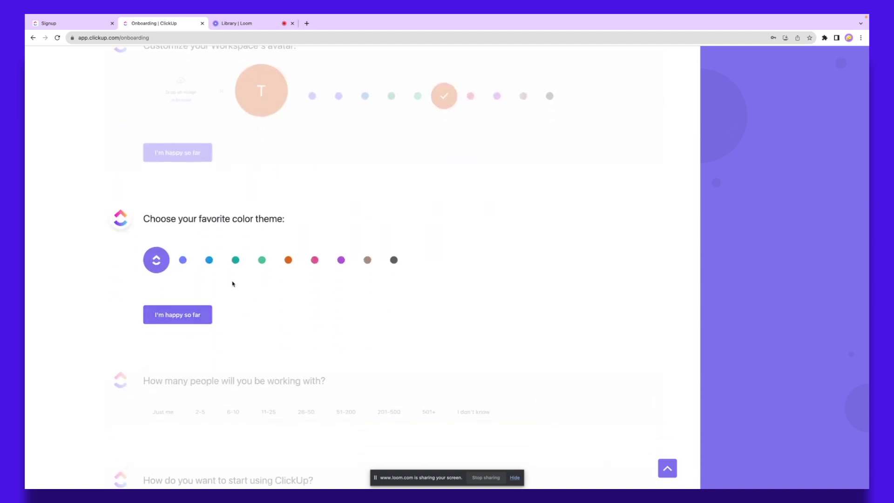
{"action": "left_click", "coordinate": [290, 261]}
{"action": "left_click", "coordinate": [198, 315]}
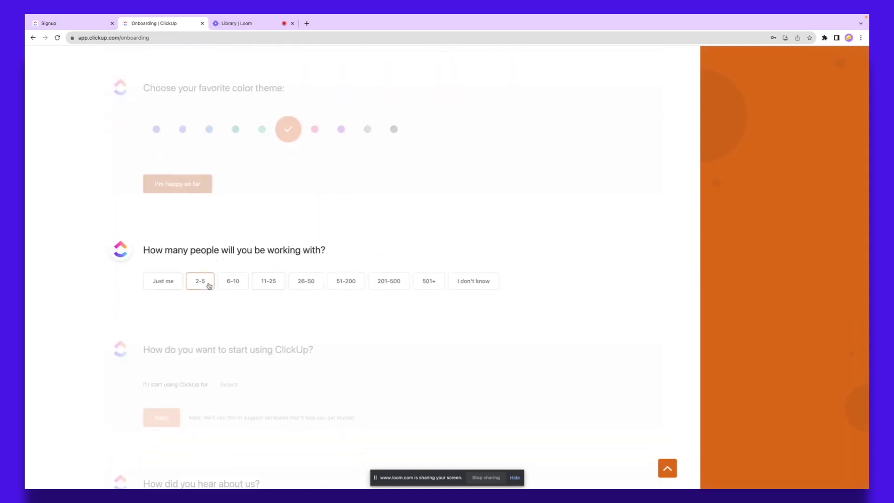
- Finish the onboarding questions with Just me, Marketing, YouTube and monday.com as answers, and enter the new Workspace
{"action": "left_click", "coordinate": [168, 287]}
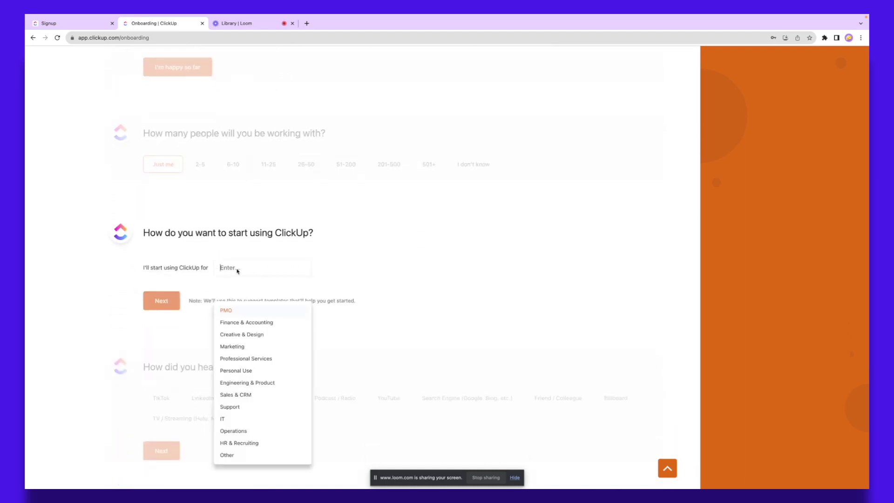
{"action": "left_click", "coordinate": [235, 347]}
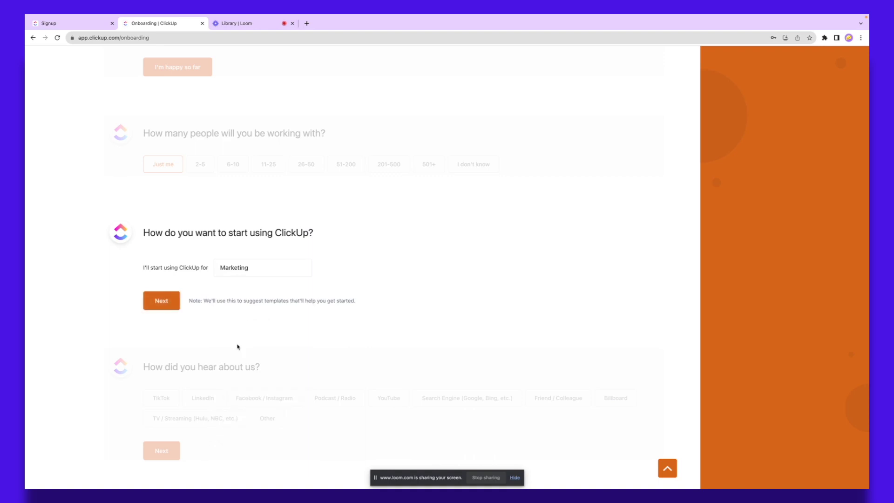
{"action": "left_click", "coordinate": [165, 305]}
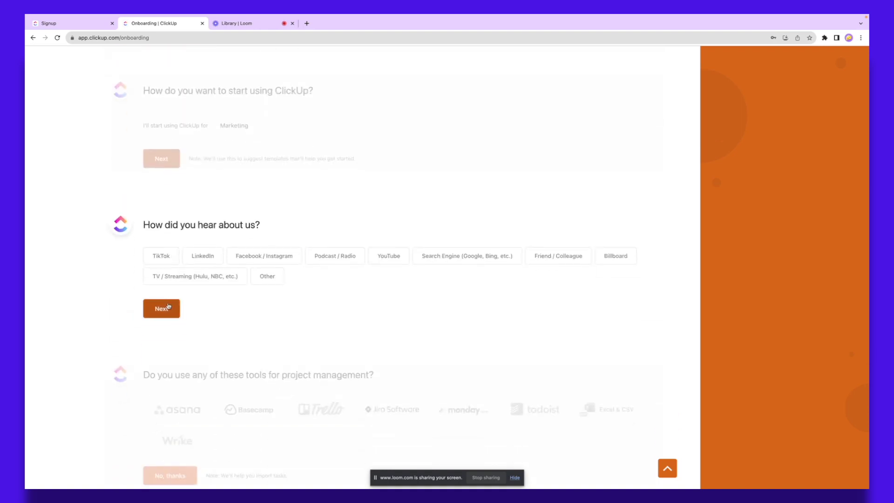
{"action": "left_click", "coordinate": [168, 306]}
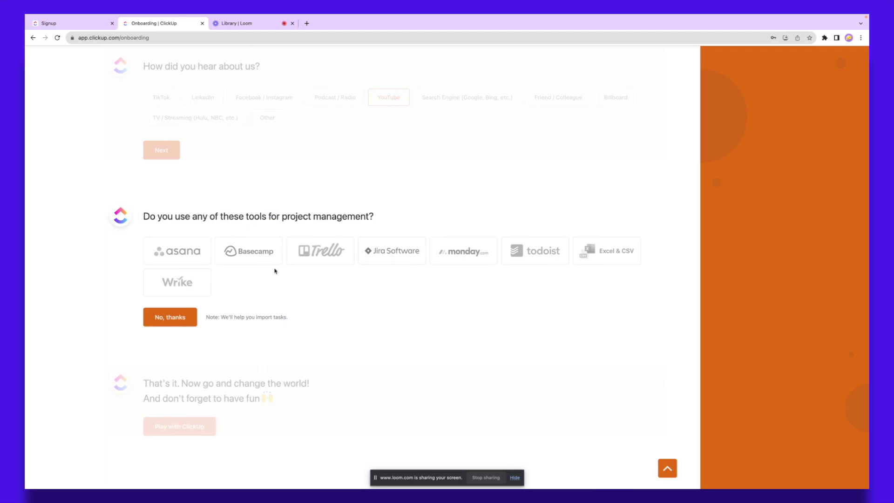
{"action": "left_click", "coordinate": [477, 249]}
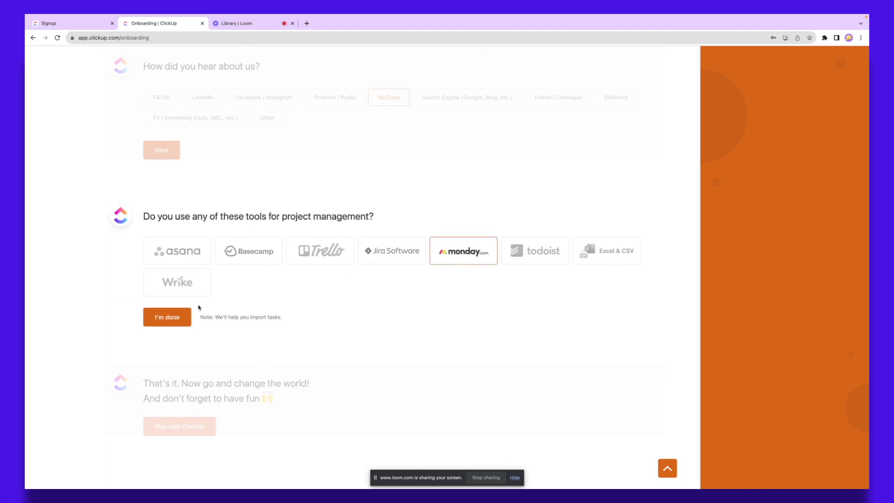
{"action": "left_click", "coordinate": [183, 316]}
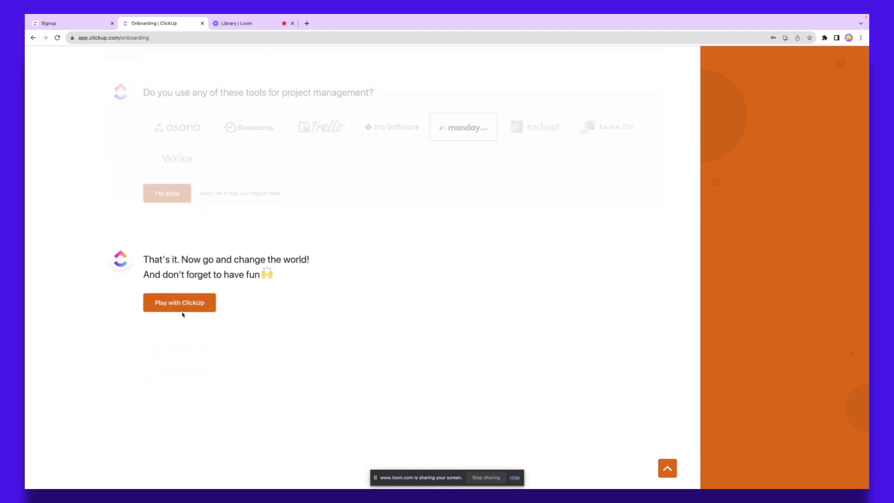
{"action": "left_click", "coordinate": [201, 294]}
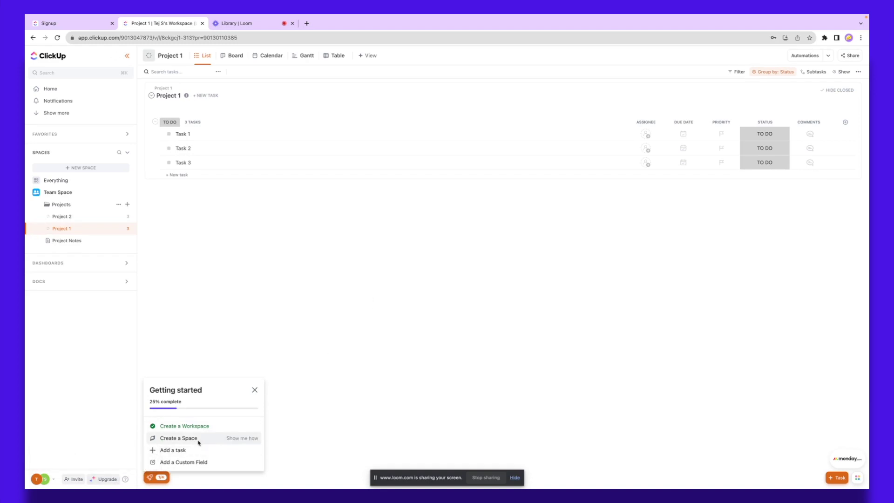
- Dismiss the Getting started checklist and begin creating a new Space
{"action": "left_click", "coordinate": [254, 390]}
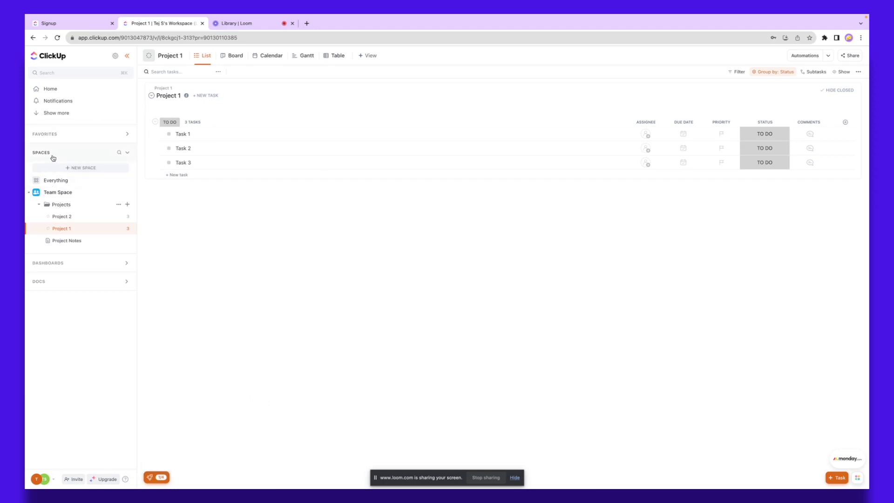
{"action": "left_click", "coordinate": [64, 168]}
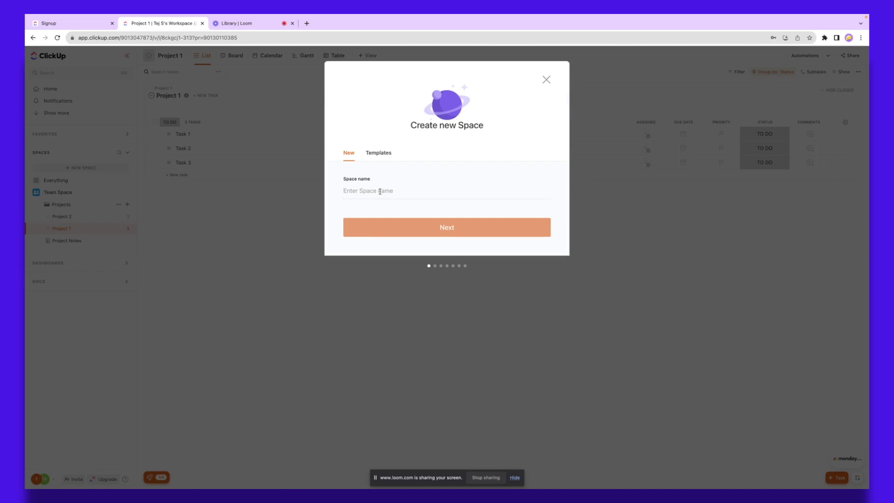
{"action": "type", "text": "Client 1"}
{"action": "key", "text": "Return"}
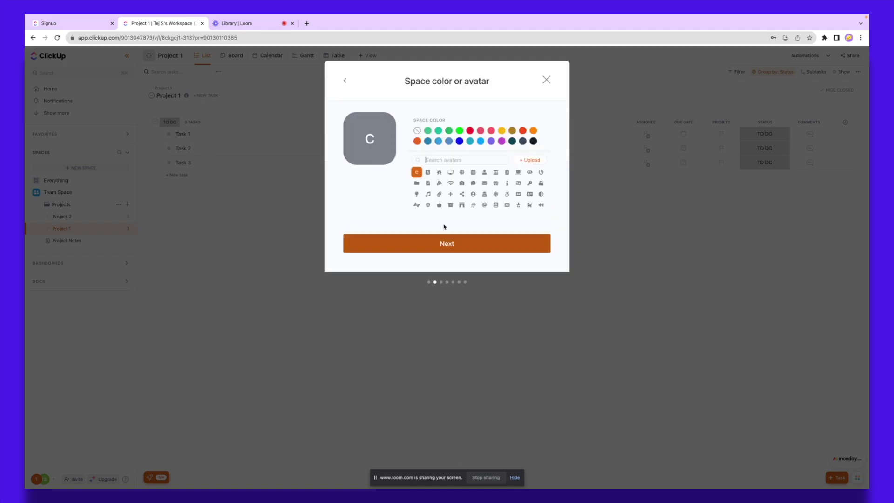
{"action": "left_click", "coordinate": [448, 246]}
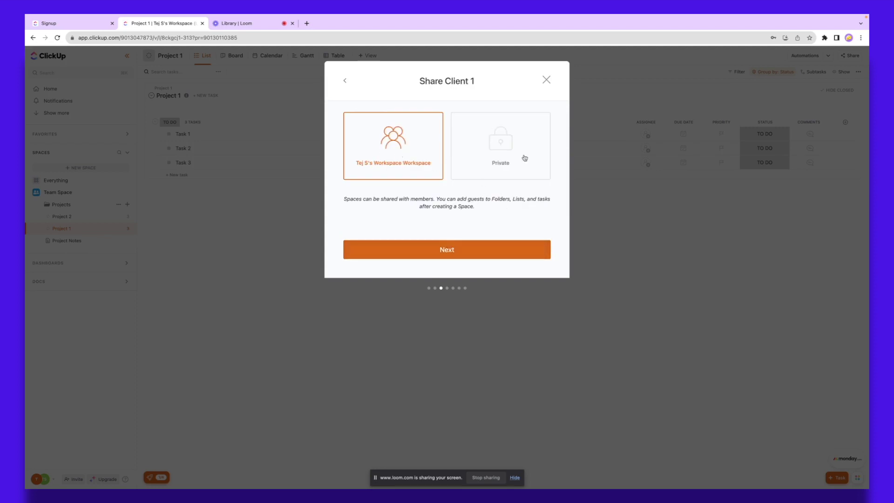
{"action": "left_click", "coordinate": [437, 250]}
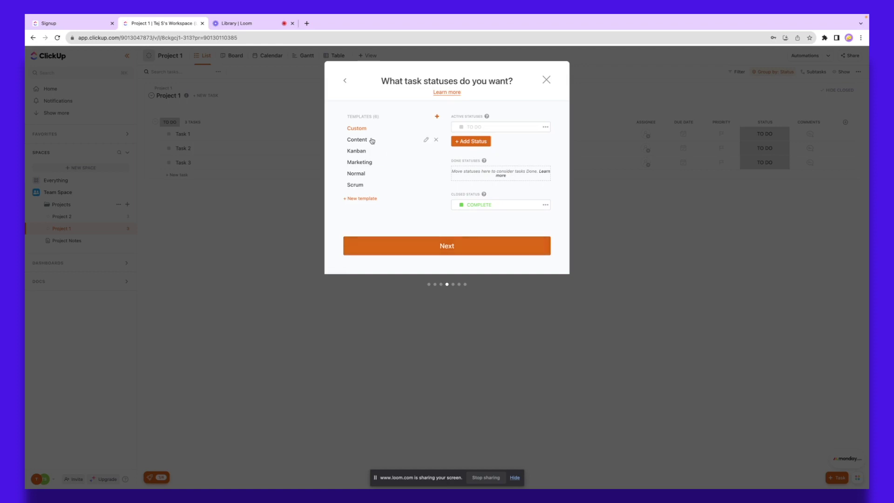
{"action": "left_click", "coordinate": [345, 82]}
{"action": "left_click", "coordinate": [346, 82]}
{"action": "left_click", "coordinate": [346, 82]}
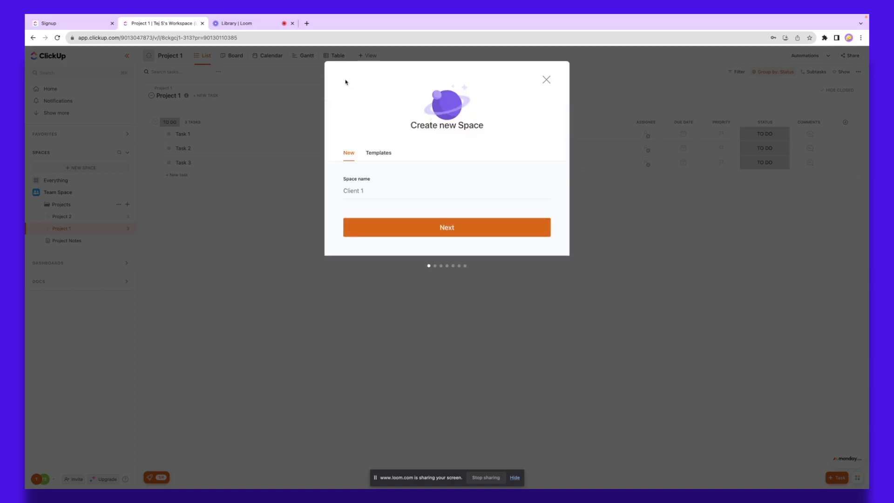
- Search the Space templates for "social media" and examine what the Start a Social Media Marketing Agency template includes
{"action": "left_click", "coordinate": [382, 153]}
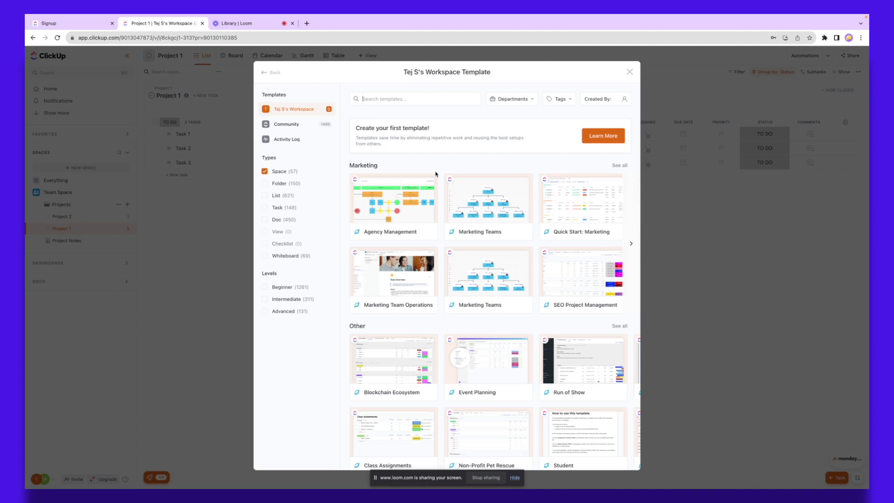
{"action": "type", "text": "social media"}
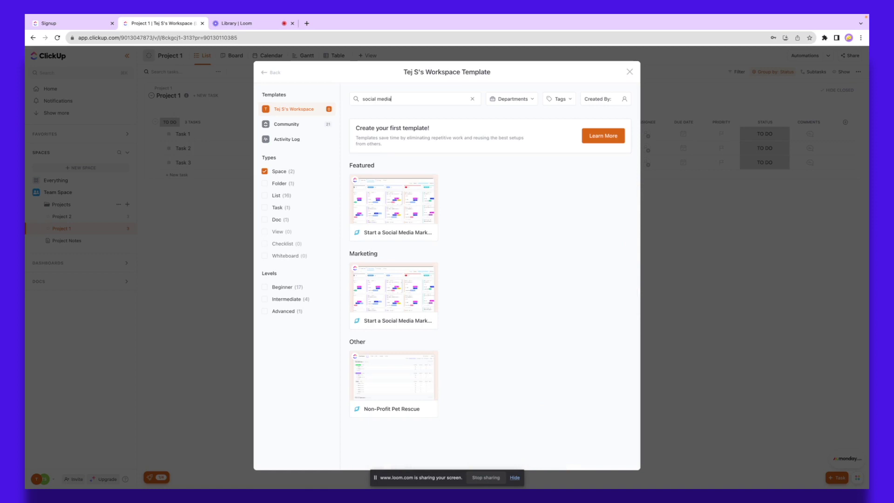
{"action": "left_click", "coordinate": [386, 200]}
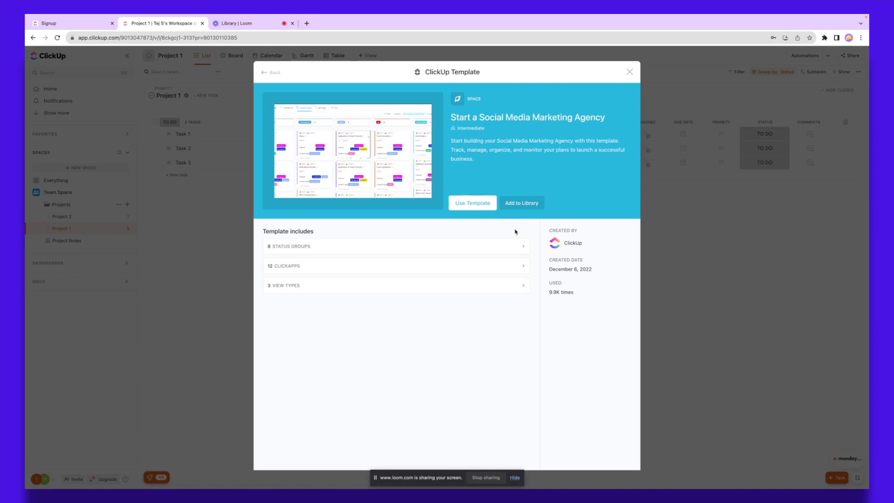
{"action": "left_click", "coordinate": [300, 251]}
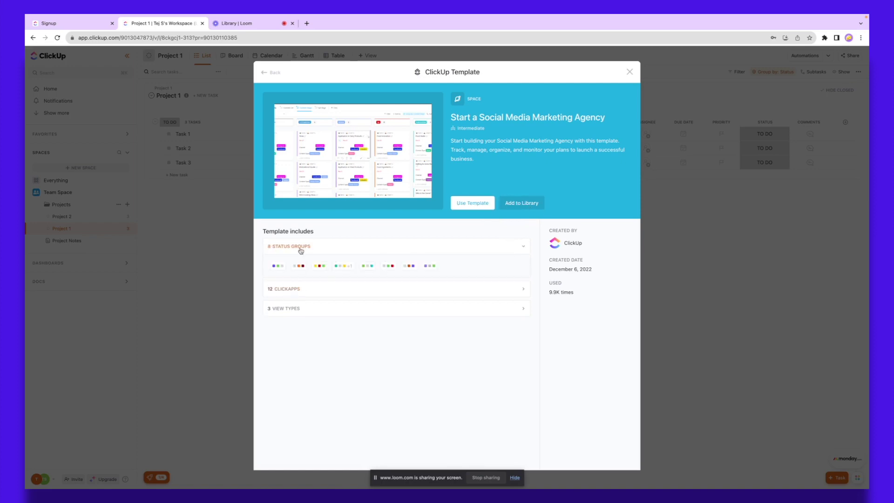
{"action": "left_click", "coordinate": [297, 289]}
{"action": "left_click", "coordinate": [305, 336]}
{"action": "key", "text": "Escape"}
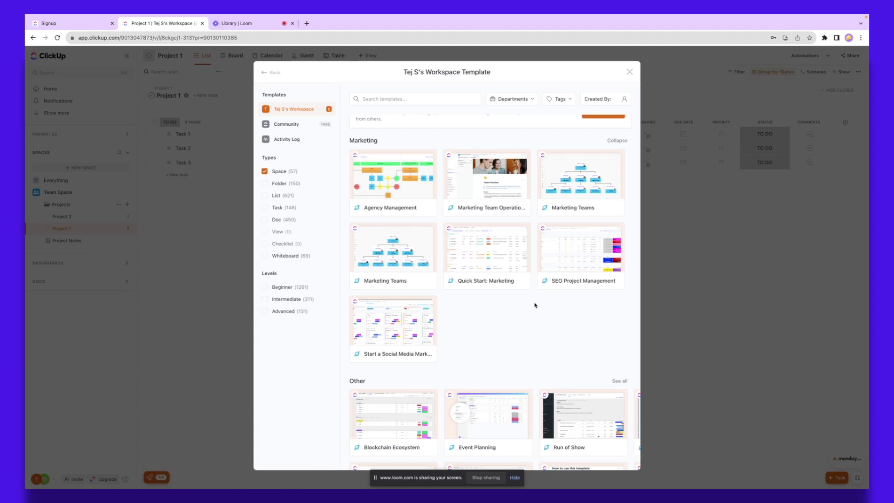
- Create a Space named "Client 1_SEP" from the SEO Project Management template, importing everything
{"action": "left_click", "coordinate": [588, 268]}
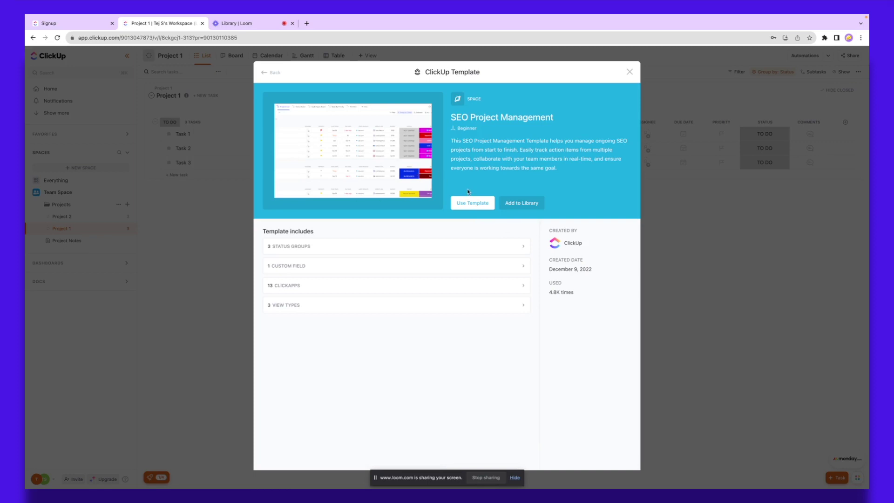
{"action": "left_click", "coordinate": [471, 204]}
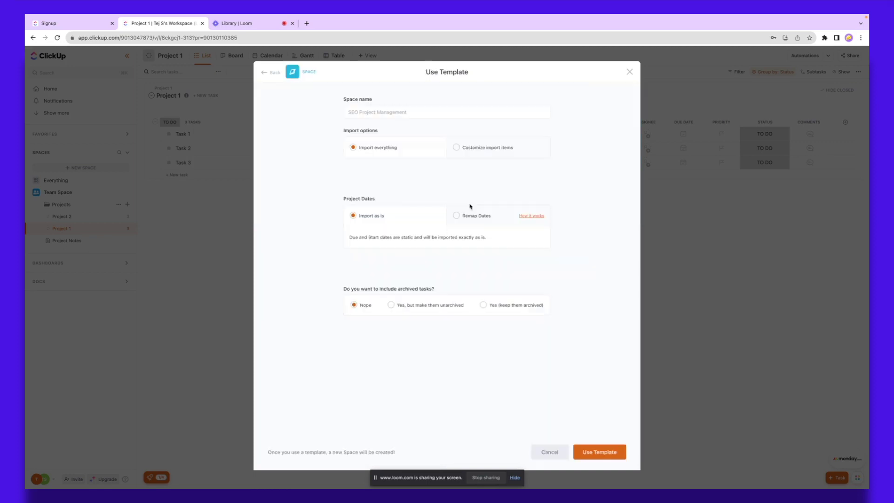
{"action": "left_click", "coordinate": [369, 112]}
{"action": "type", "text": "Client 1_SEP"}
{"action": "left_click", "coordinate": [476, 149]}
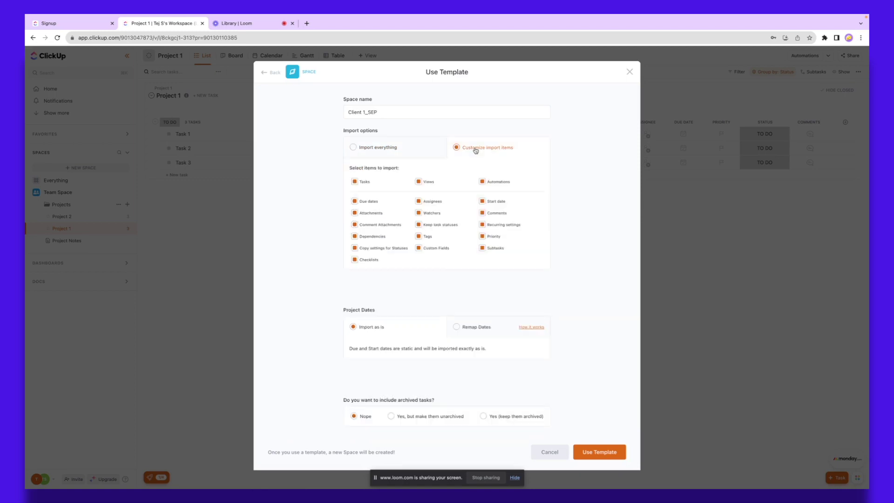
{"action": "left_click", "coordinate": [393, 148]}
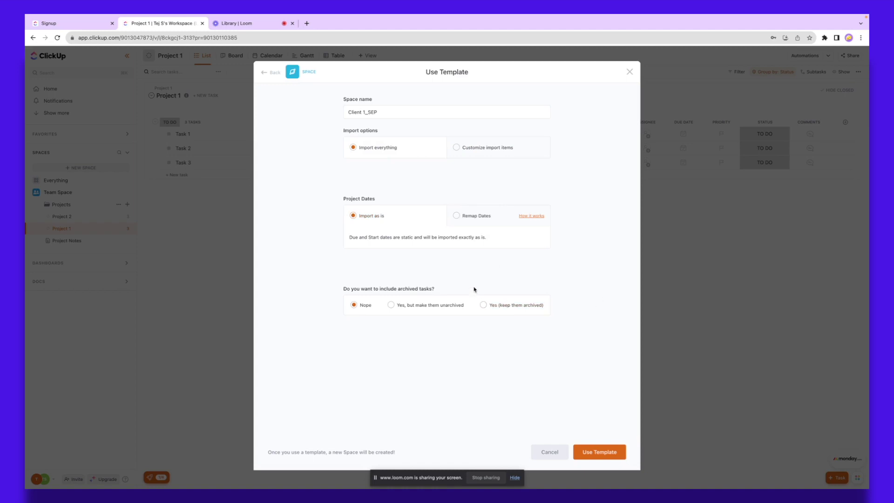
{"action": "left_click", "coordinate": [623, 450]}
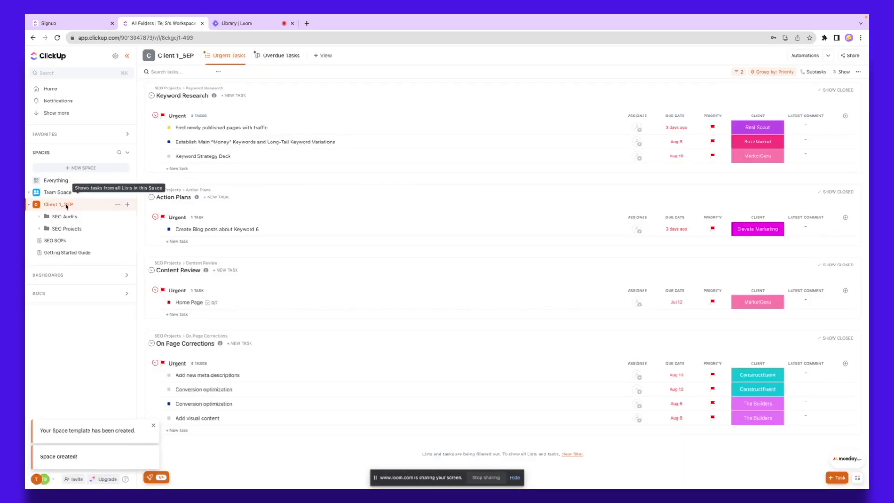
- Rename the Client 1_SEP Space to "Client 1_SEO"
{"action": "left_click", "coordinate": [117, 205]}
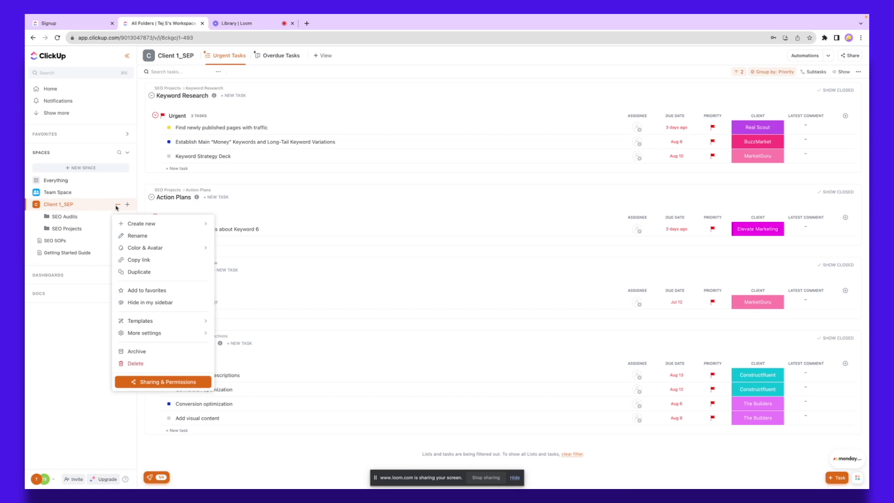
{"action": "left_click", "coordinate": [139, 236]}
{"action": "key", "text": "BackSpace"}
{"action": "type", "text": "O"}
{"action": "left_click", "coordinate": [473, 169]}
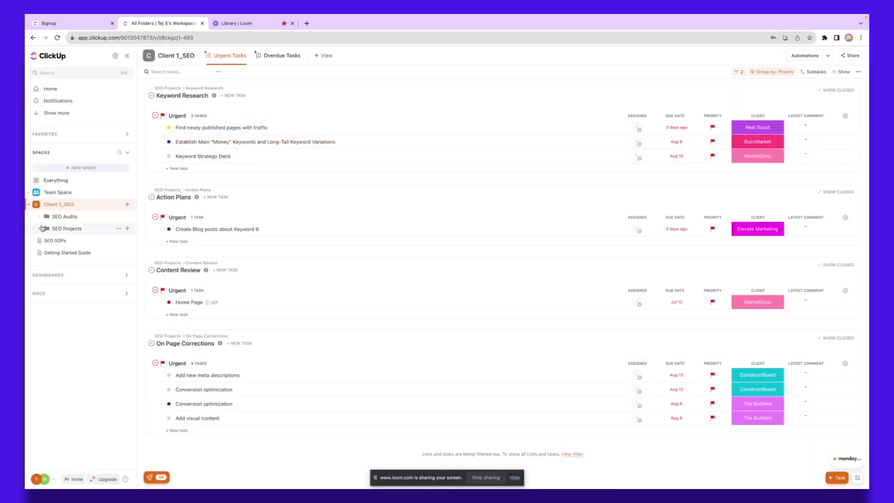
- Open the SEO Audits list inside the SEO Audits folder and assign the Hotel Savor task to Me
{"action": "left_click", "coordinate": [39, 216]}
{"action": "left_click", "coordinate": [54, 217]}
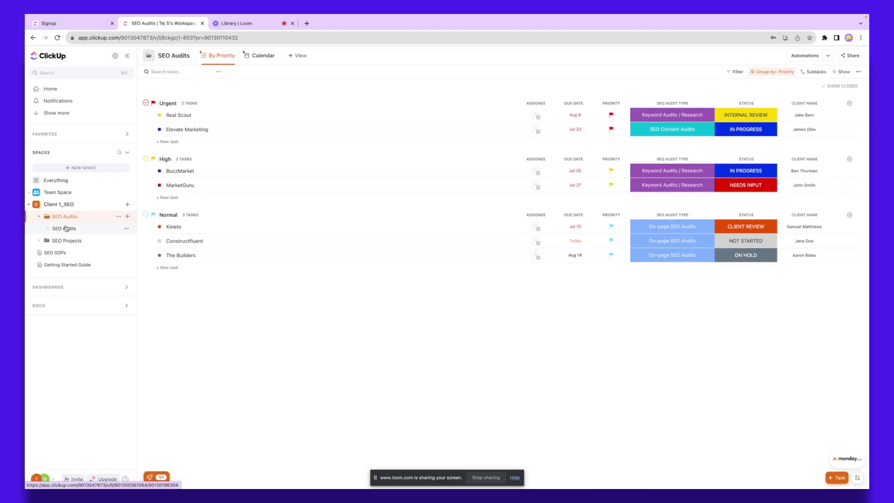
{"action": "left_click", "coordinate": [66, 228]}
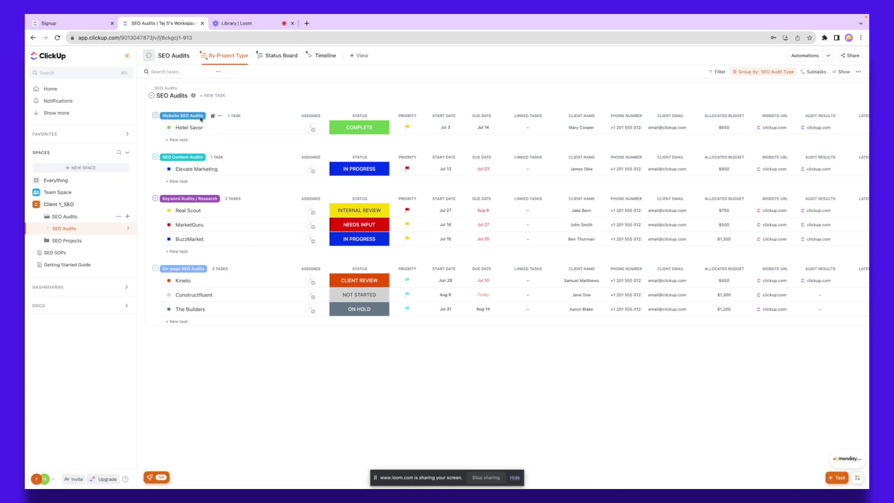
{"action": "left_click", "coordinate": [314, 129]}
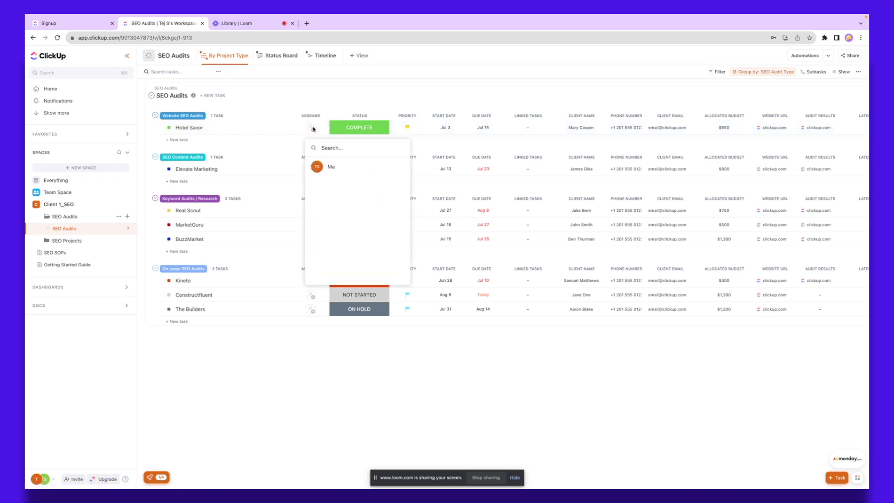
{"action": "left_click", "coordinate": [331, 166]}
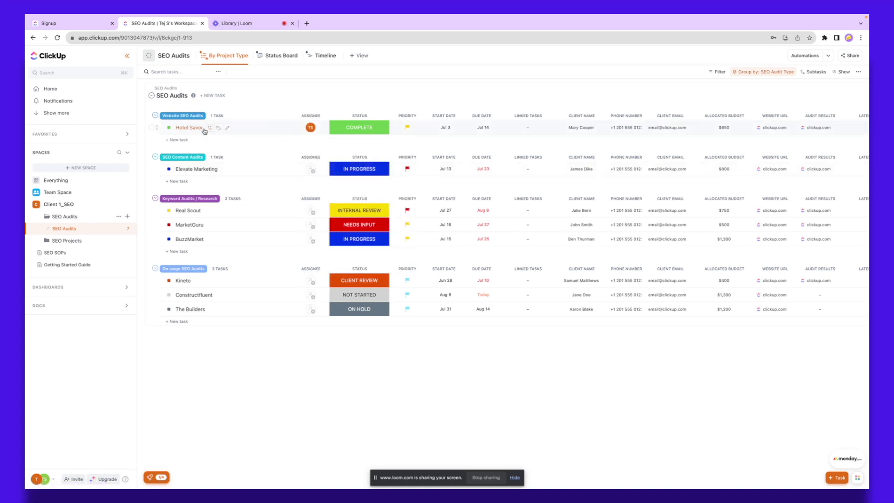
- Review the available status options for the Hotel Savor task and check its priority
{"action": "left_click", "coordinate": [361, 131]}
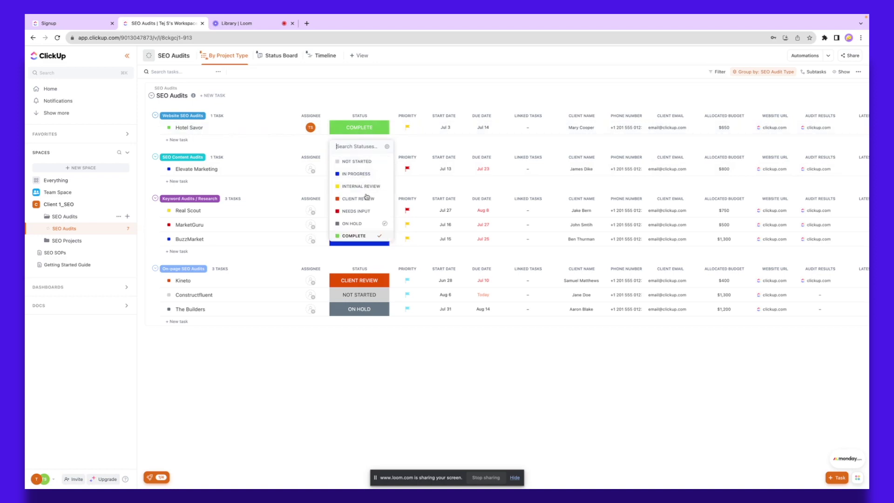
{"action": "left_click", "coordinate": [407, 129]}
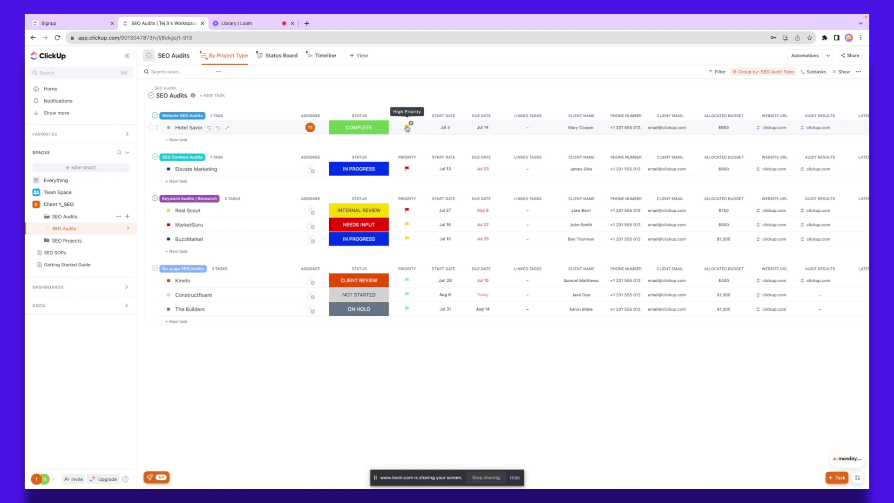
- Review the Hotel Savor task's start and due dates, client details, website URL and audit results
{"action": "left_click", "coordinate": [448, 130]}
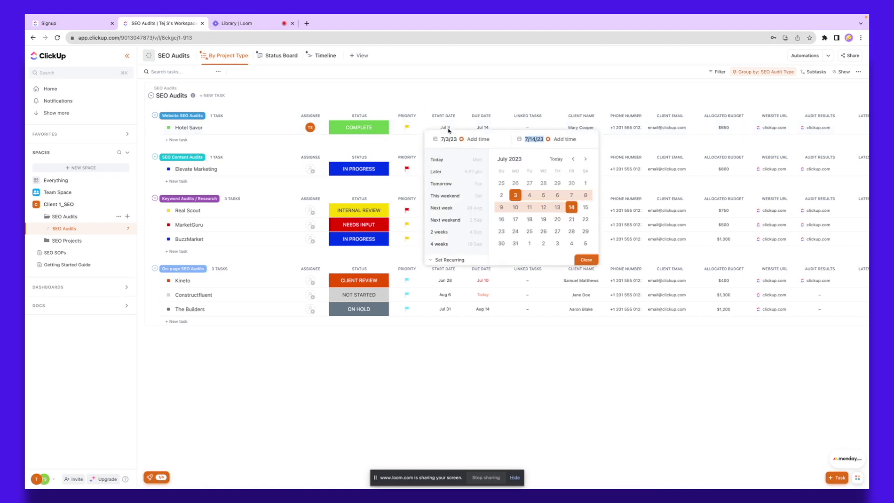
{"action": "left_click", "coordinate": [485, 128]}
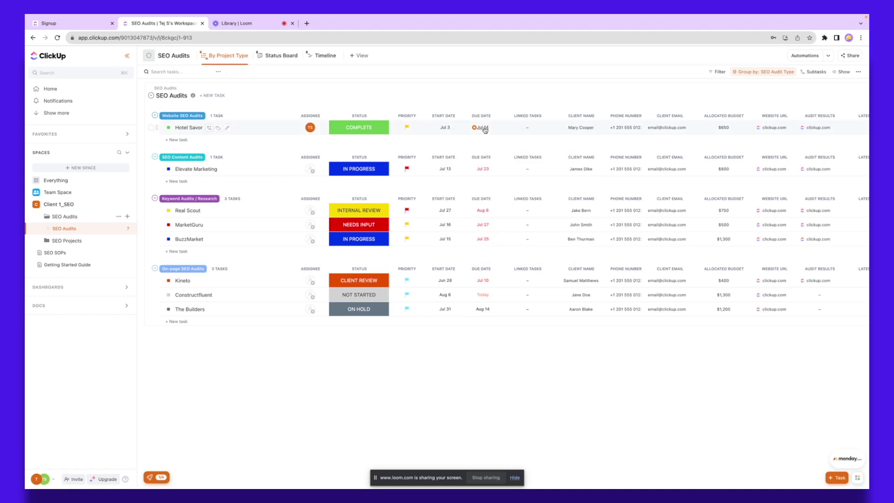
{"action": "left_click", "coordinate": [485, 129]}
{"action": "key", "text": "Escape"}
{"action": "left_click", "coordinate": [595, 127]}
{"action": "scroll", "coordinate": [729, 130], "scroll_direction": "right", "scroll_amount": 4}
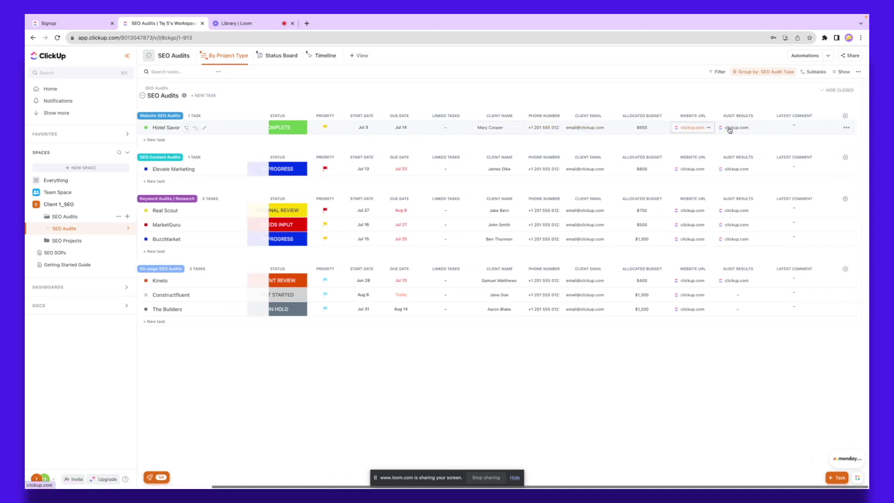
{"action": "scroll", "coordinate": [603, 123], "scroll_direction": "left", "scroll_amount": 4}
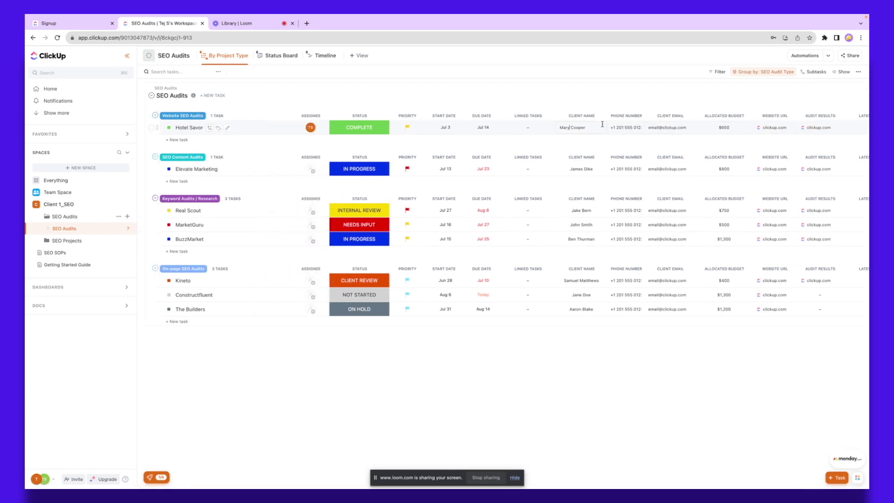
{"action": "left_click", "coordinate": [600, 144]}
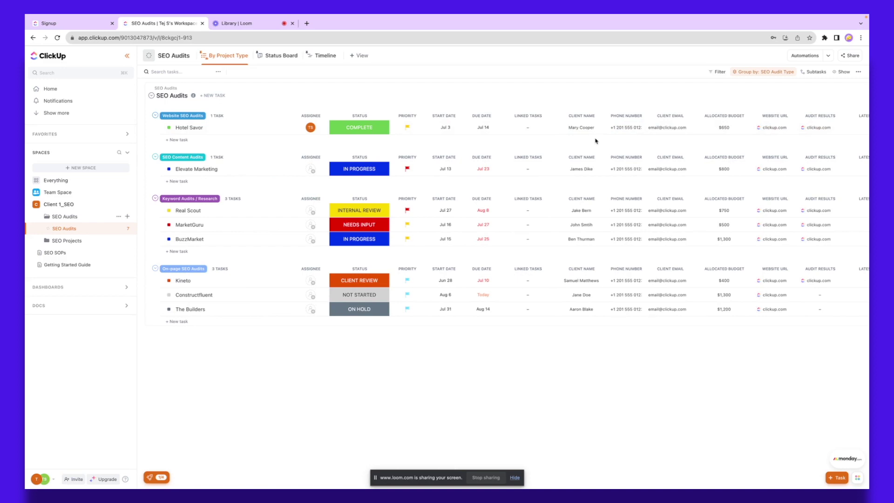
{"action": "scroll", "coordinate": [595, 141], "scroll_direction": "right", "scroll_amount": 3}
- Open the Keyword Research list inside the SEO Projects folder to view its tasks by client
{"action": "left_click", "coordinate": [48, 241]}
{"action": "left_click", "coordinate": [40, 242]}
{"action": "left_click", "coordinate": [70, 254]}
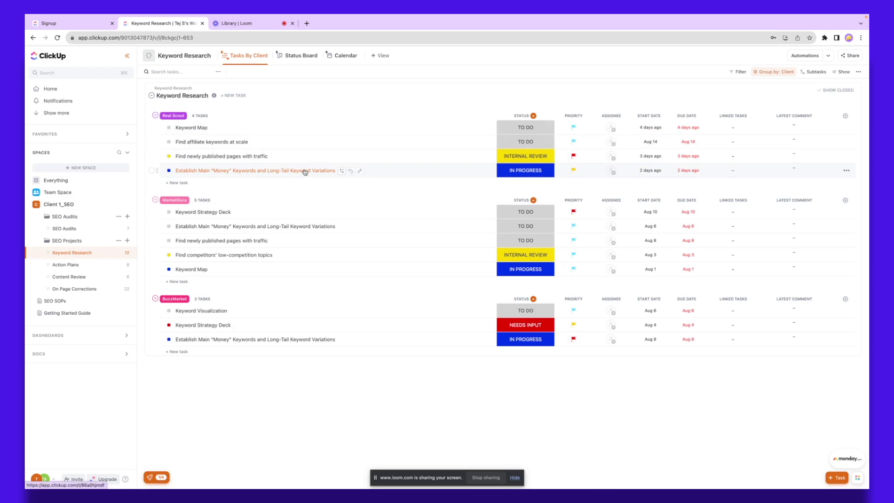
- Open the Project 2 list in Team Space and set the status of Task 1 to Complete
{"action": "left_click", "coordinate": [59, 192]}
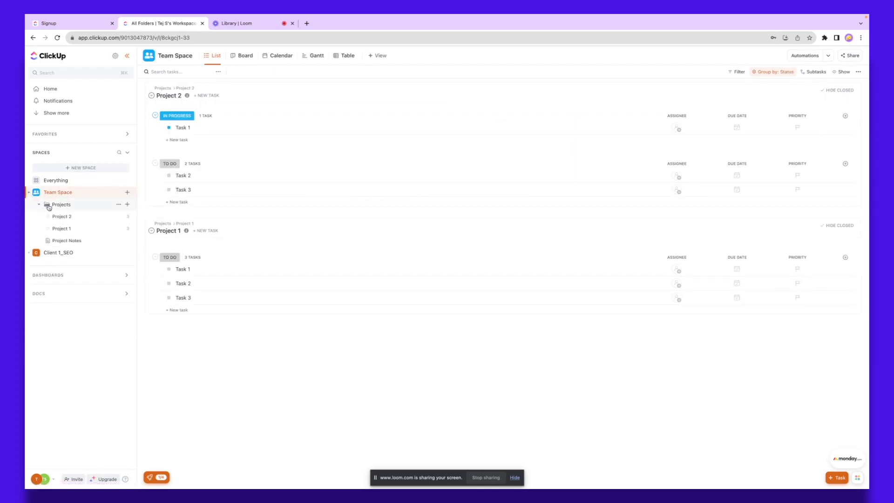
{"action": "left_click", "coordinate": [62, 216]}
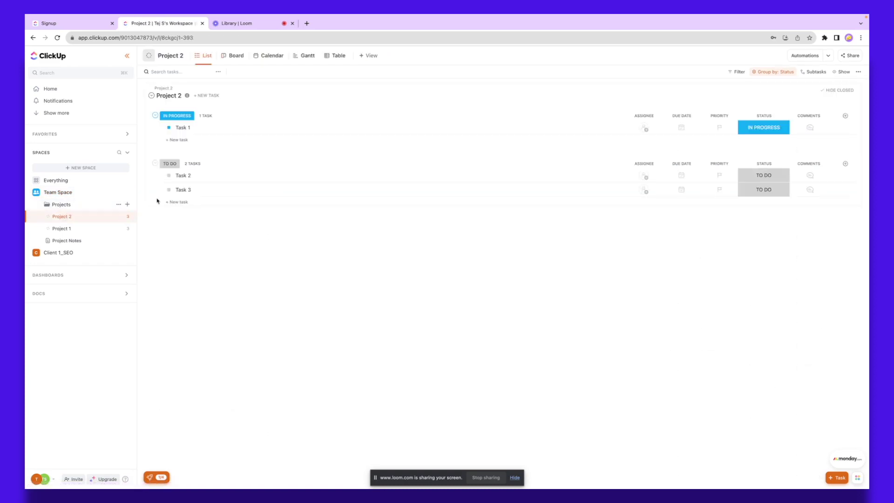
{"action": "left_click", "coordinate": [777, 128]}
{"action": "left_click", "coordinate": [760, 186]}
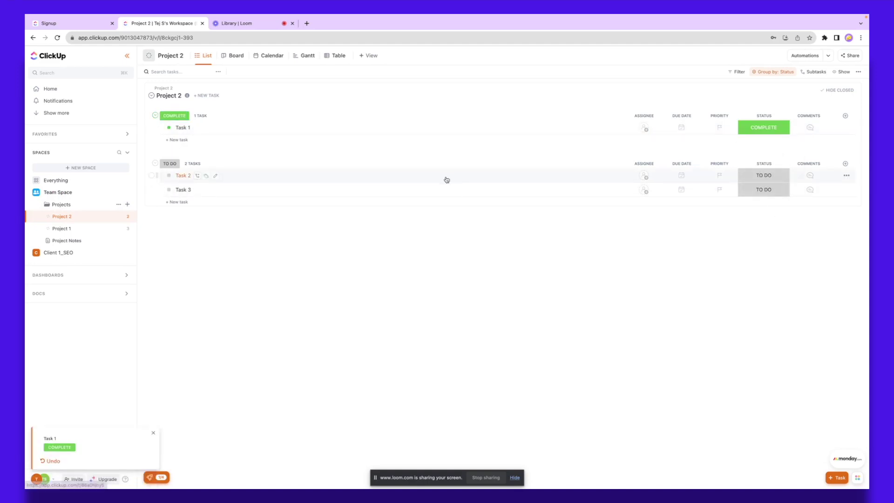
- Open Task 2 in Project 2 and rename it "Social Media Strategy Creation"
{"action": "left_click", "coordinate": [177, 177]}
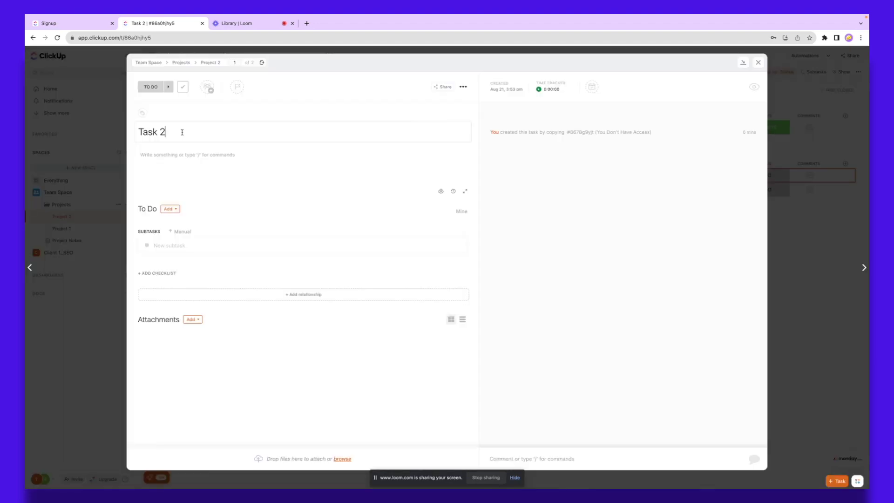
{"action": "left_click_drag", "start_coordinate": [180, 132], "coordinate": [140, 129]}
{"action": "type", "text": "Social Media Strategy Creation"}
{"action": "key", "text": "Escape"}
- Enter "Brief the team" as a new subtask of the Social Media Strategy Creation task
{"action": "left_click", "coordinate": [167, 156]}
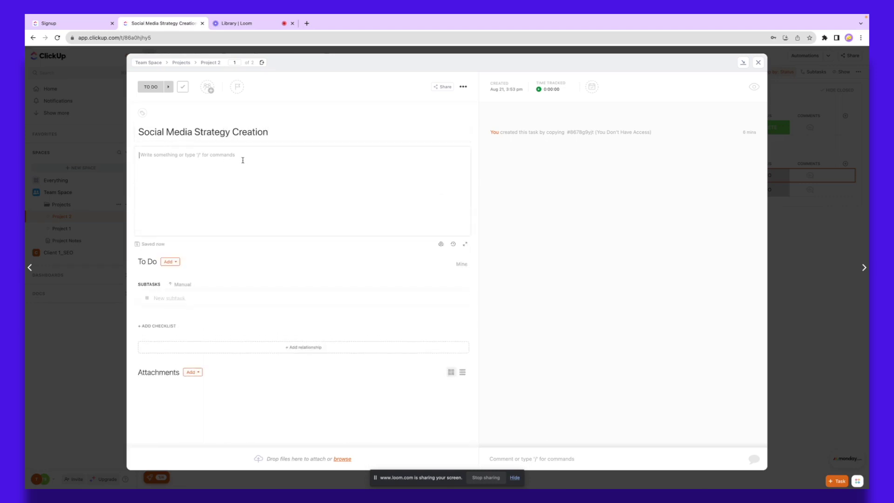
{"action": "left_click", "coordinate": [184, 299]}
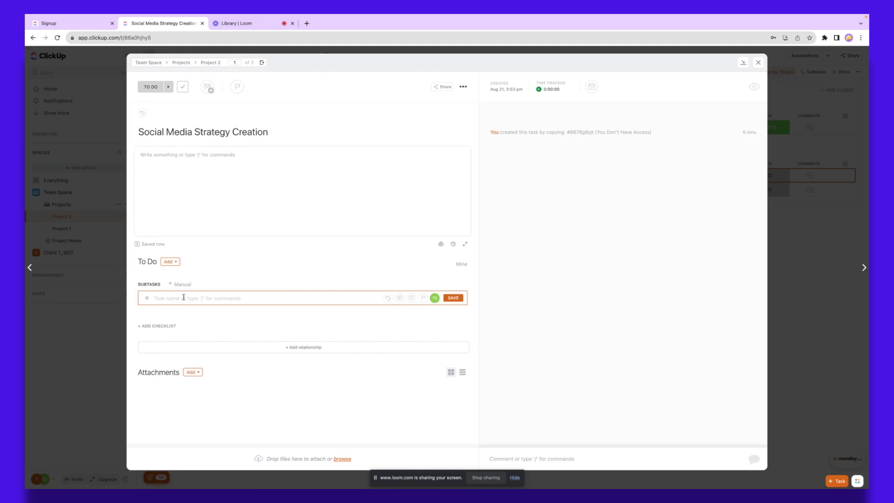
{"action": "type", "text": "Brief the team"}
- Review the attachment sources and time tracking options available for the Social Media Strategy Creation task
{"action": "left_click", "coordinate": [193, 319]}
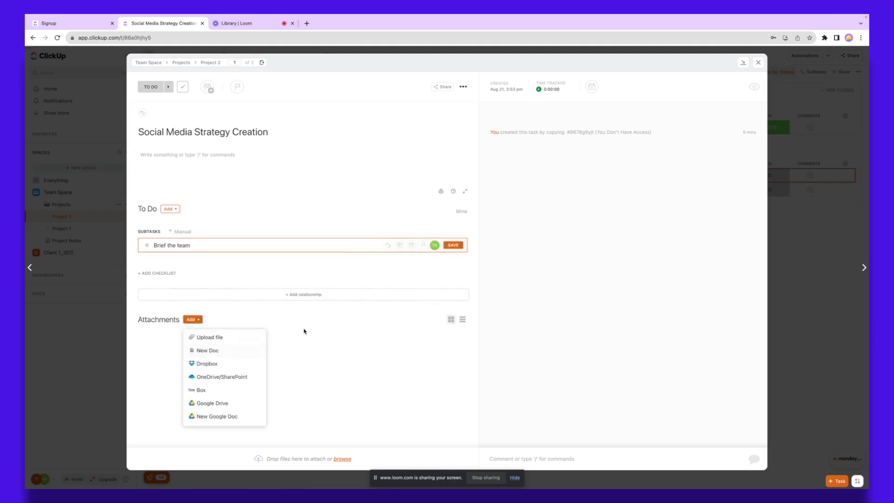
{"action": "left_click", "coordinate": [308, 400]}
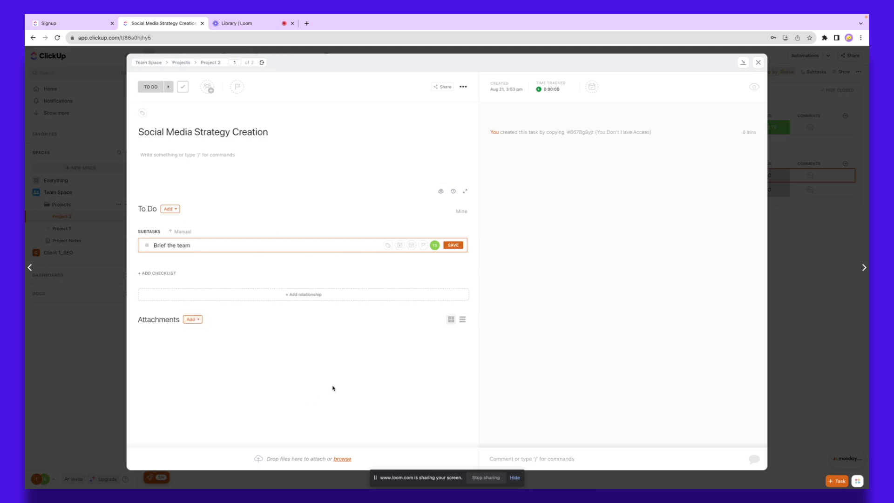
{"action": "left_click", "coordinate": [547, 92]}
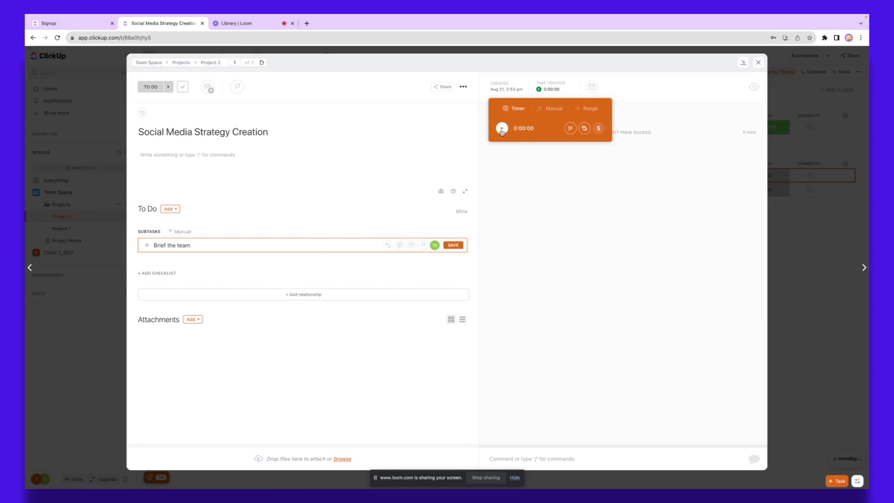
- Assign the Social Media Strategy Creation task to Me and set its due date to Friday
{"action": "left_click", "coordinate": [207, 88]}
{"action": "left_click", "coordinate": [227, 130]}
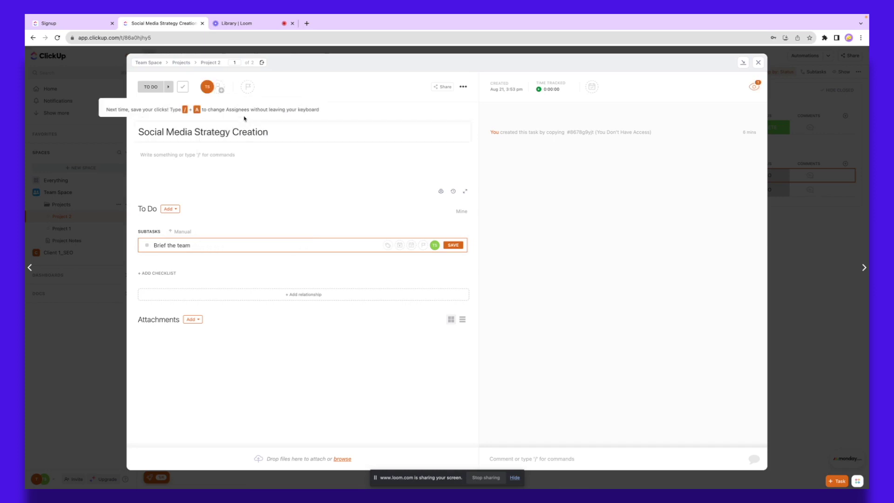
{"action": "left_click", "coordinate": [237, 94]}
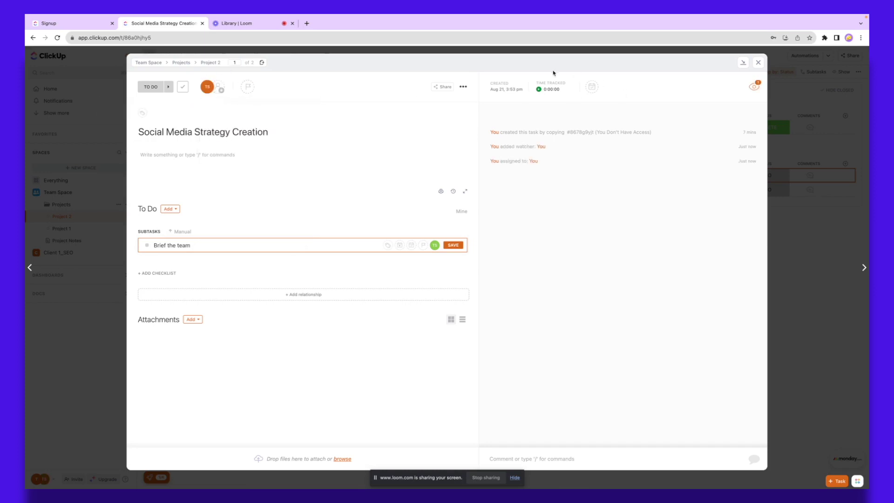
{"action": "left_click", "coordinate": [591, 86]}
{"action": "left_click", "coordinate": [732, 186]}
{"action": "left_click", "coordinate": [746, 227]}
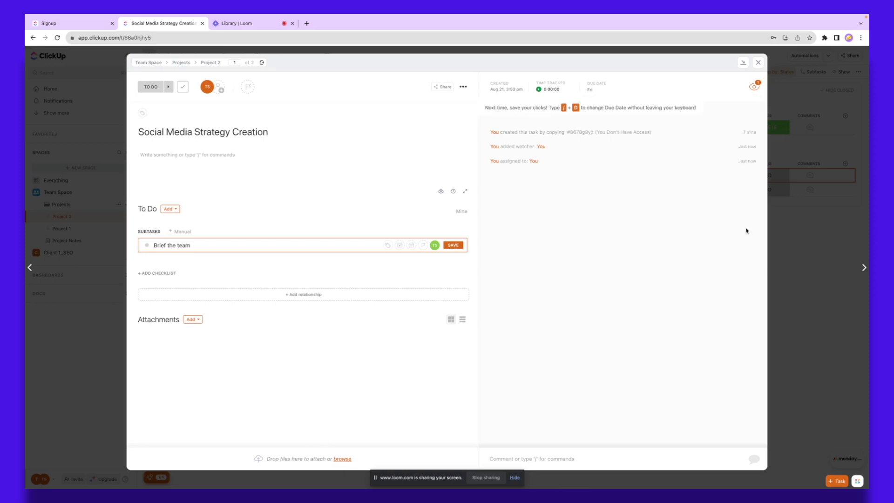
- Post a task comment mentioning Me with the text "- Hey, Let me know if you have any questions!"
{"action": "left_click", "coordinate": [544, 459]}
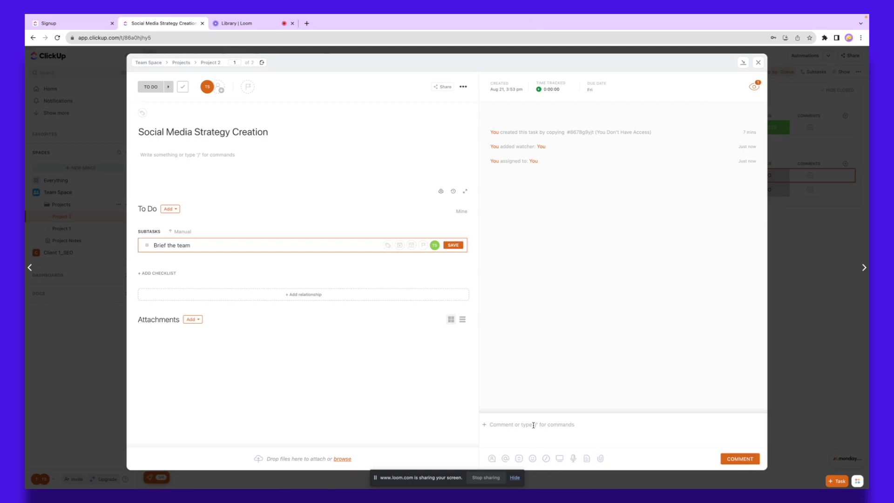
{"action": "type", "text": "@te"}
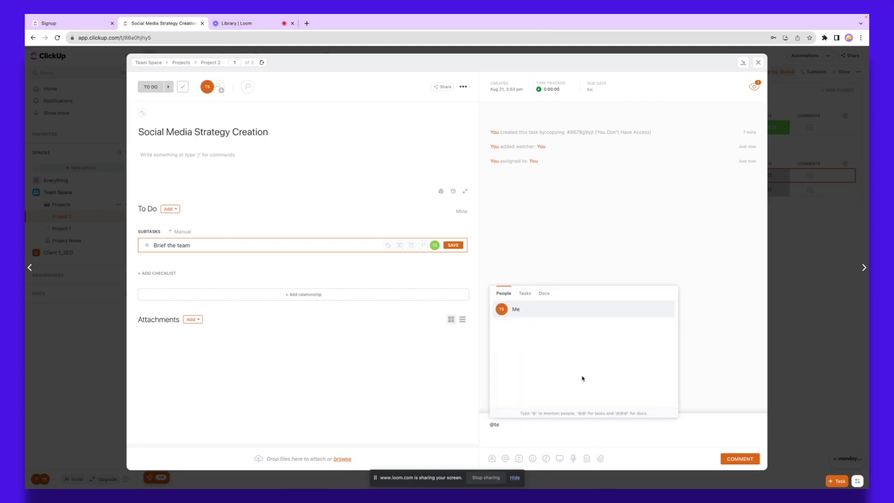
{"action": "left_click", "coordinate": [516, 310]}
{"action": "type", "text": "-"}
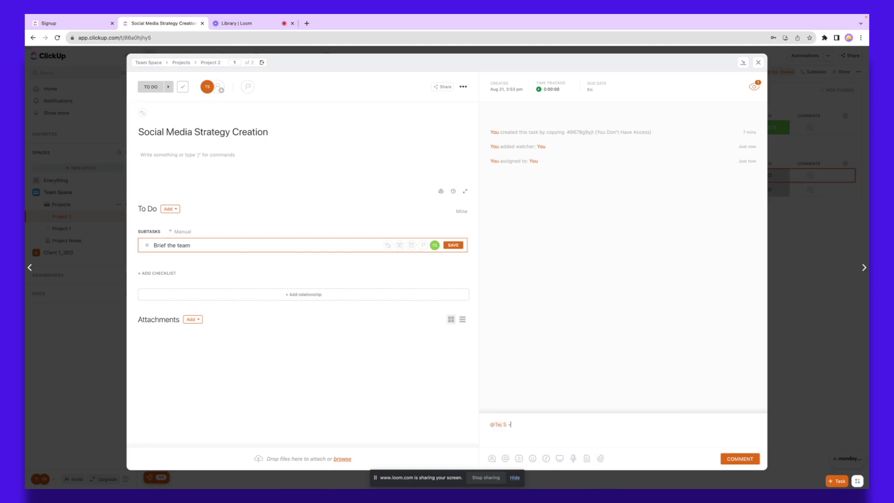
{"action": "type", "text": " Hey, Let me know if you have any questions!"}
{"action": "left_click", "coordinate": [729, 460]}
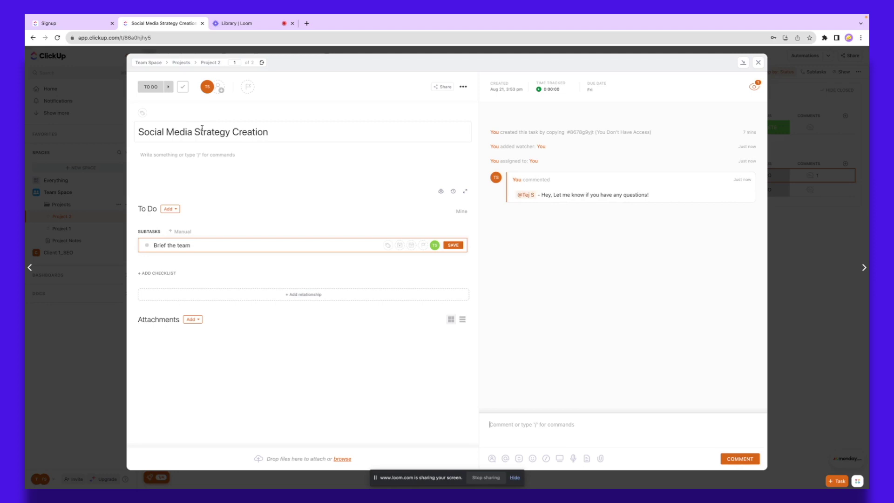
- Set the Social Media Strategy Creation task's status to In Progress and return to the Project 2 list
{"action": "left_click", "coordinate": [152, 87]}
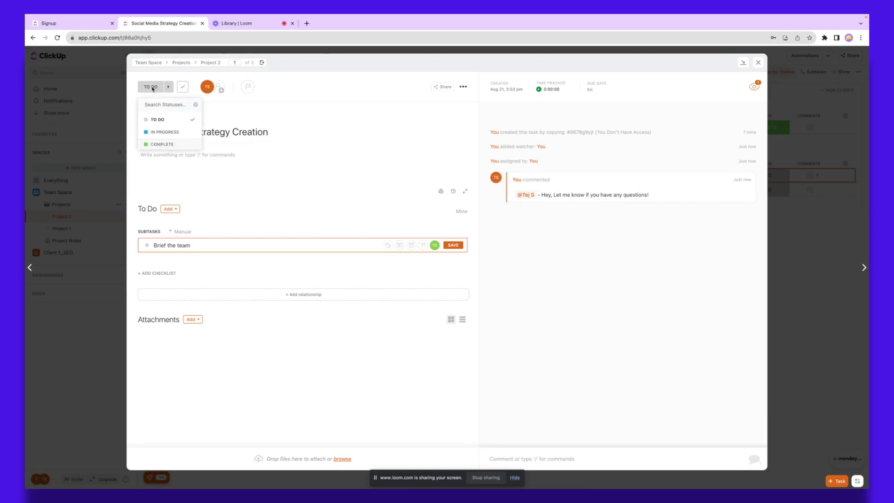
{"action": "left_click", "coordinate": [163, 132]}
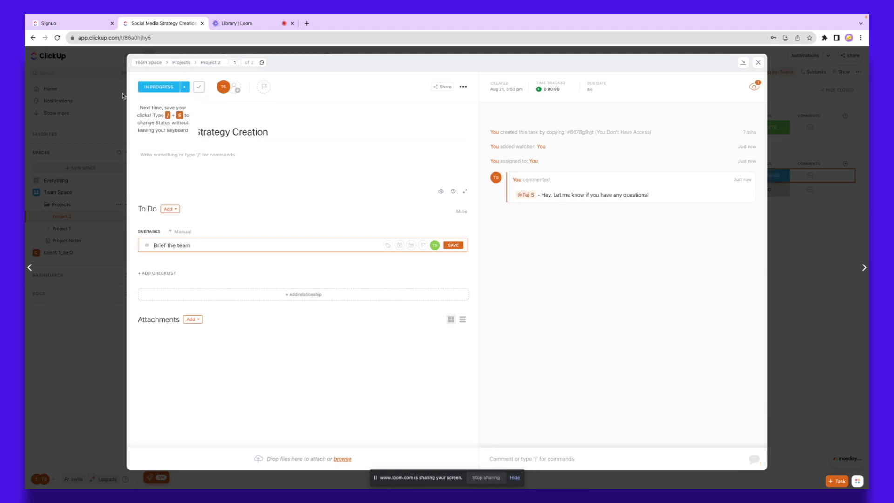
{"action": "left_click", "coordinate": [759, 63]}
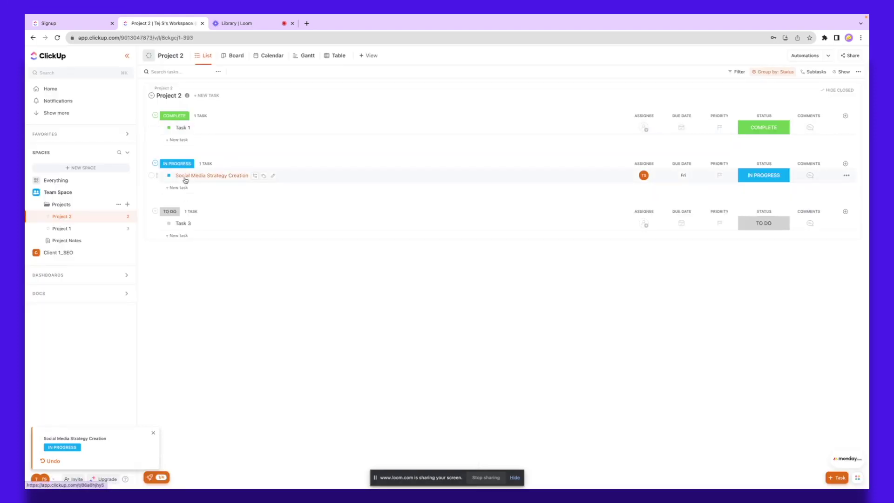
- Switch the Projects folder to custom statuses, add a red CANCELLED status, save, and check the task's status options
{"action": "left_click", "coordinate": [757, 178]}
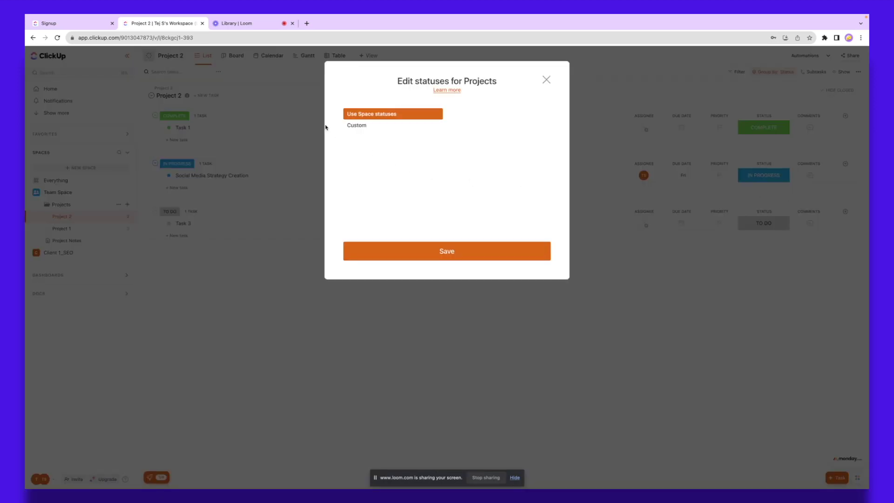
{"action": "left_click", "coordinate": [360, 125]}
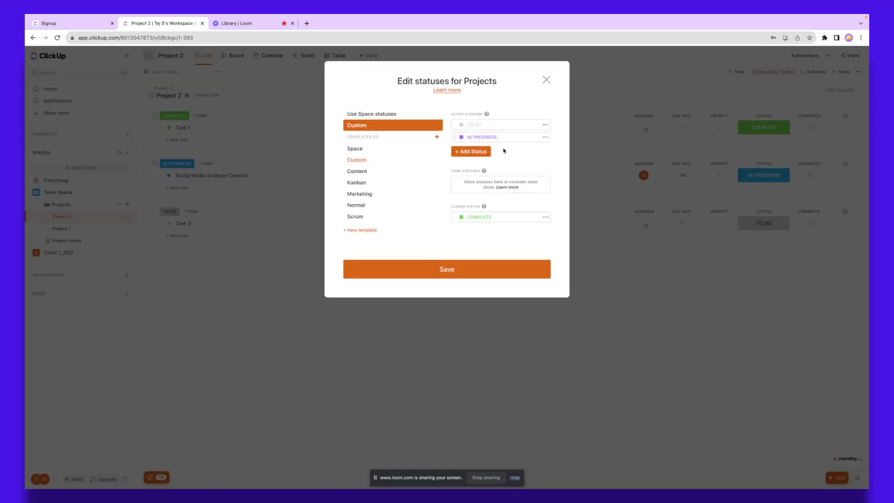
{"action": "left_click", "coordinate": [484, 151]}
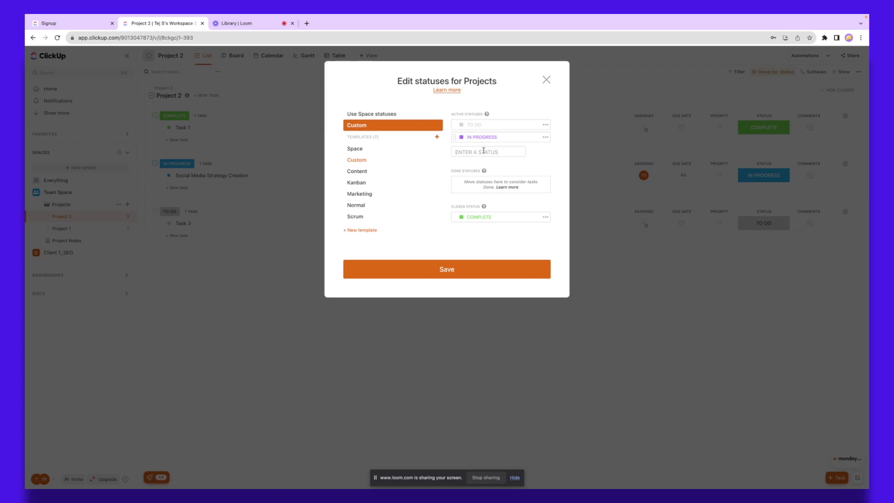
{"action": "type", "text": "CANCELLED"}
{"action": "key", "text": "Return"}
{"action": "left_click", "coordinate": [478, 112]}
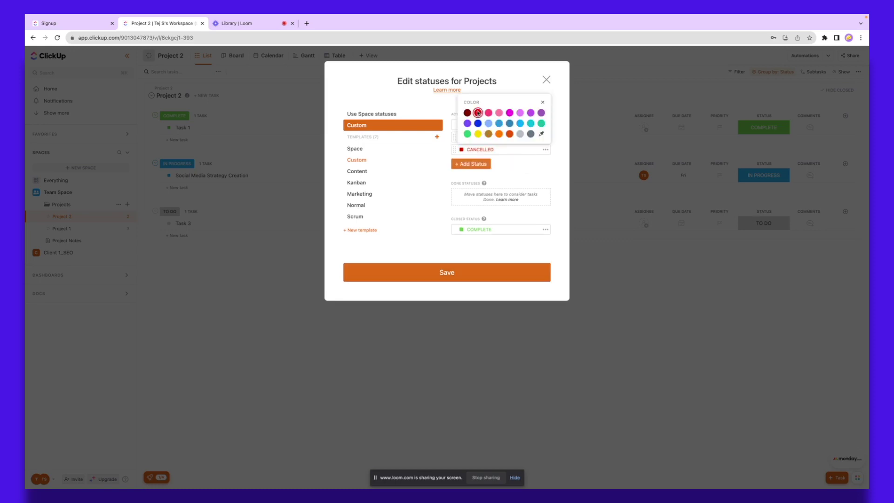
{"action": "left_click", "coordinate": [455, 273]}
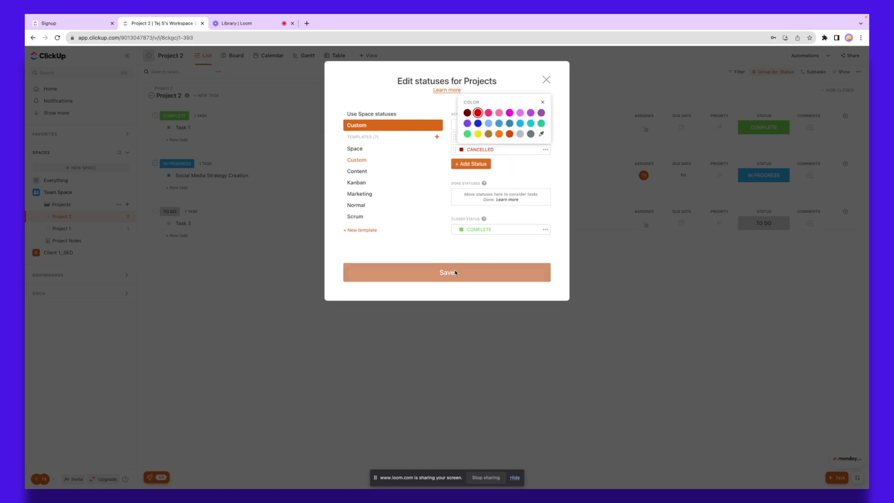
{"action": "left_click", "coordinate": [770, 176]}
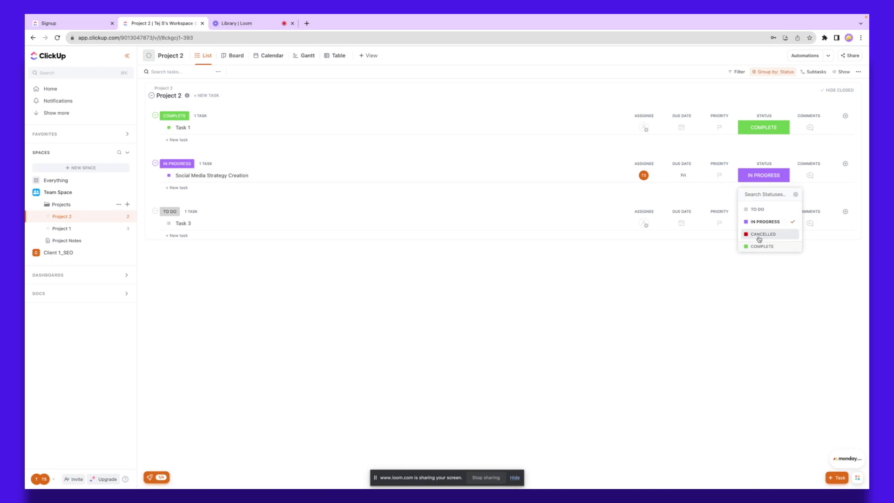
- Add a Files column named "Downloadable Material" to the Project 2 list
{"action": "left_click", "coordinate": [846, 164]}
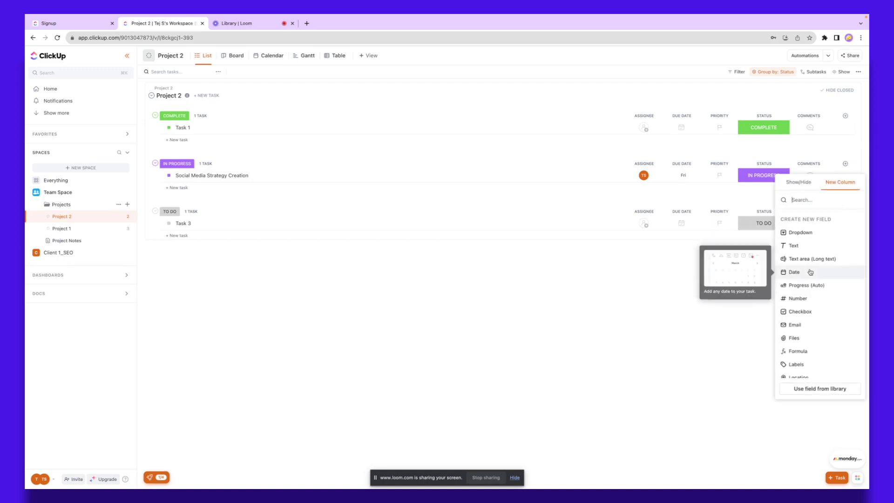
{"action": "scroll", "coordinate": [799, 273], "scroll_direction": "down", "scroll_amount": 2}
{"action": "scroll", "coordinate": [797, 269], "scroll_direction": "down", "scroll_amount": 1}
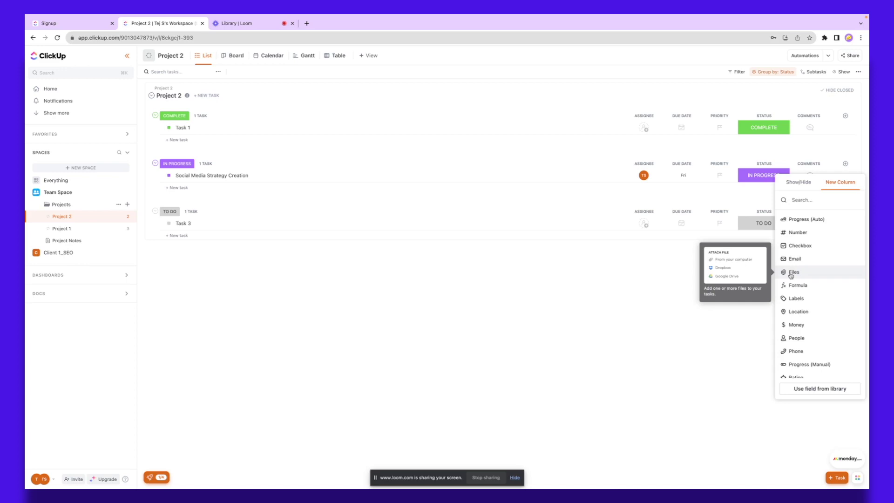
{"action": "left_click", "coordinate": [790, 274]}
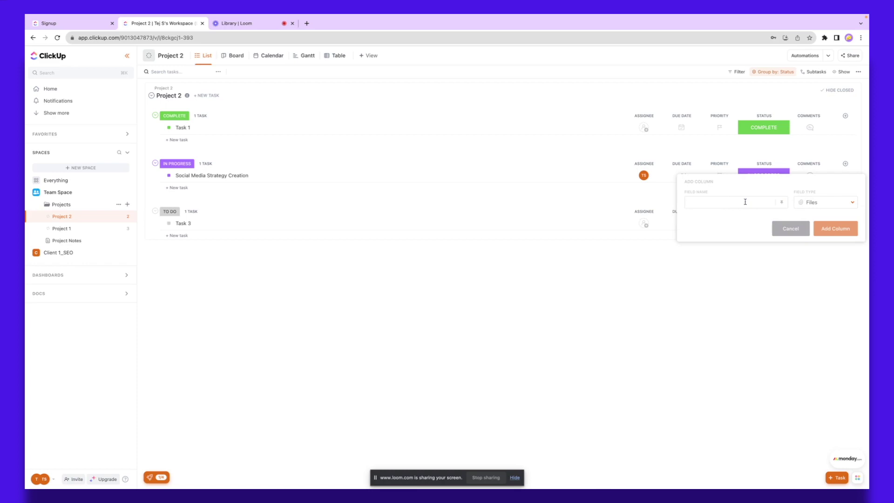
{"action": "type", "text": "Downloadble Material"}
{"action": "right_click", "coordinate": [703, 202]}
{"action": "left_click", "coordinate": [713, 206]}
{"action": "left_click", "coordinate": [835, 229]}
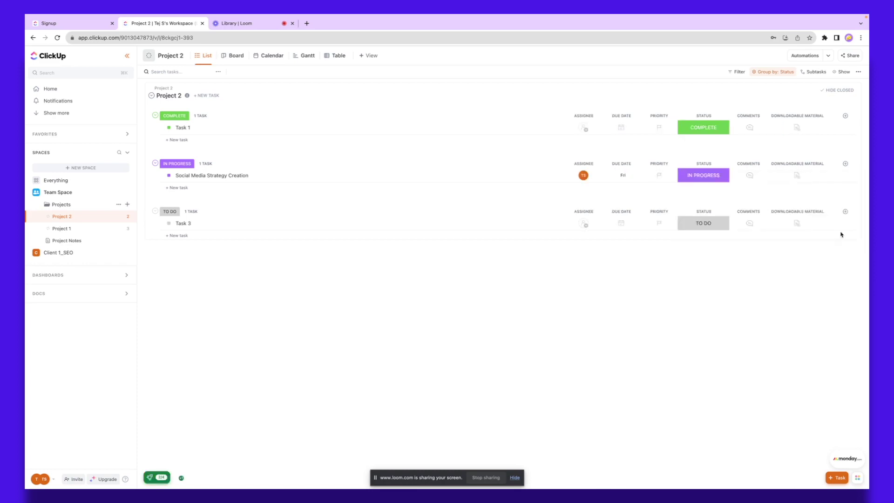
- View the file attachment options for the Social Media Strategy Creation task's Downloadable Material field, and close them
{"action": "left_click", "coordinate": [796, 175]}
{"action": "left_click", "coordinate": [796, 176]}
{"action": "left_click", "coordinate": [796, 175]}
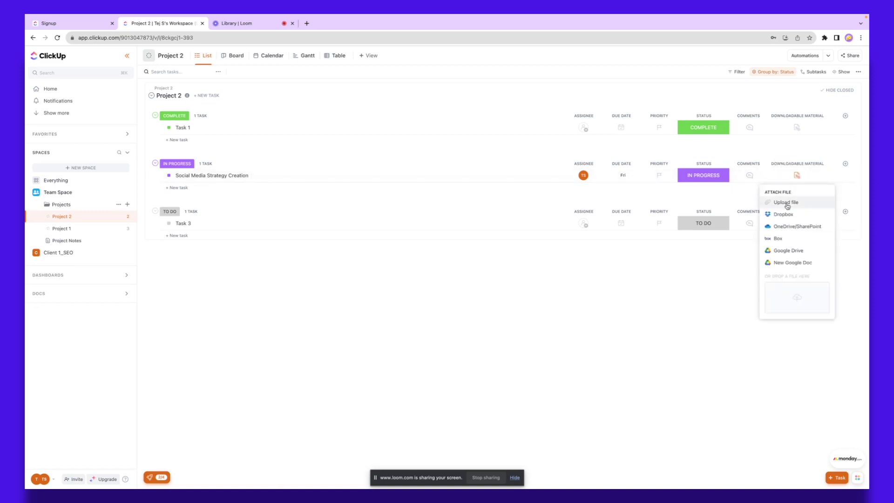
{"action": "left_click", "coordinate": [712, 279]}
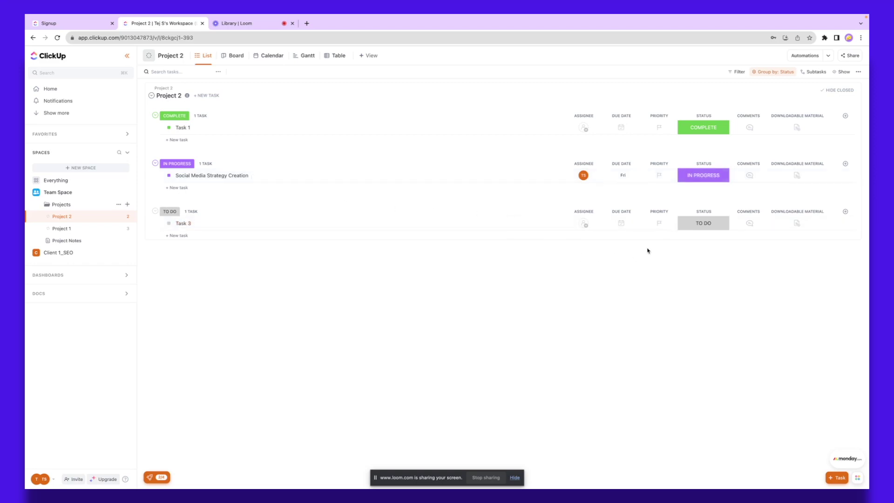
- Move the Social Media Strategy Creation task from In Progress to CANCELLED in the Project 2 Board view
{"action": "left_click", "coordinate": [228, 60]}
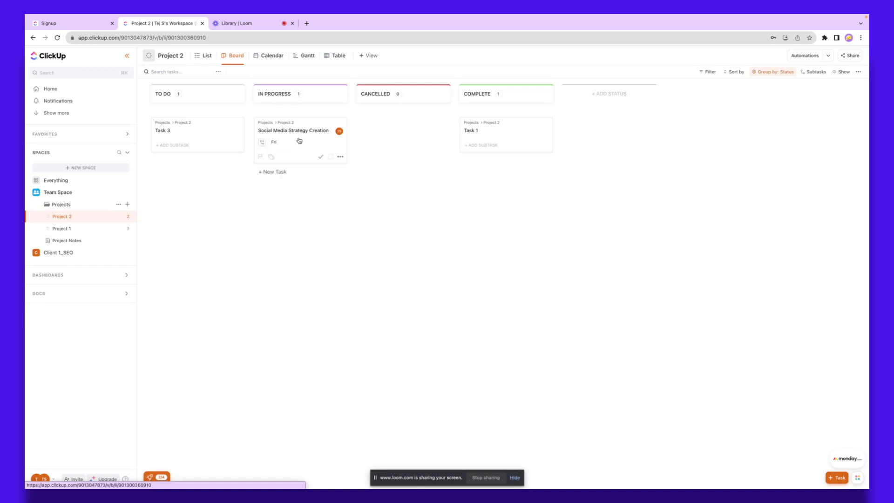
{"action": "left_click_drag", "start_coordinate": [293, 135], "coordinate": [401, 136]}
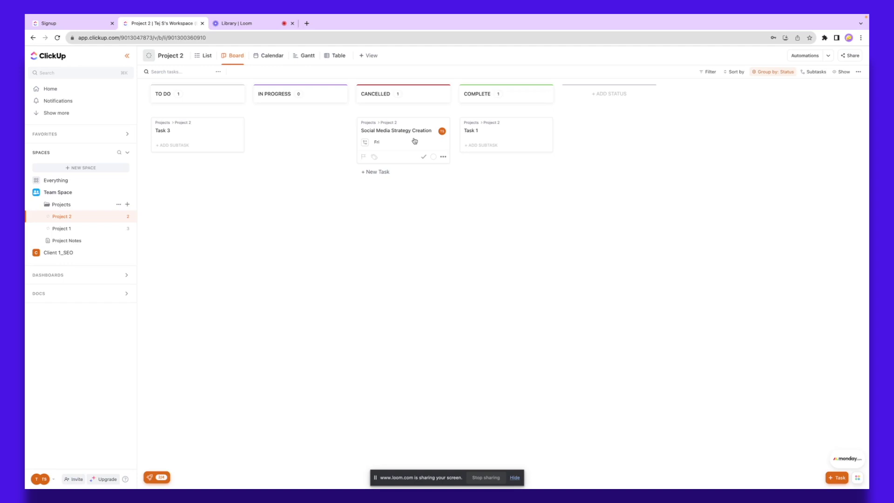
- Look through Project 2's tasks in the Calendar, Gantt and Table views
{"action": "left_click", "coordinate": [275, 56]}
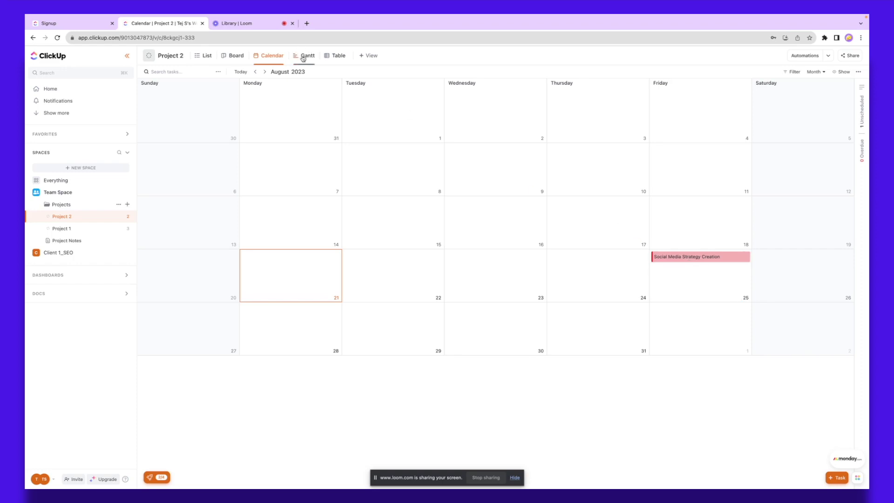
{"action": "left_click", "coordinate": [303, 57]}
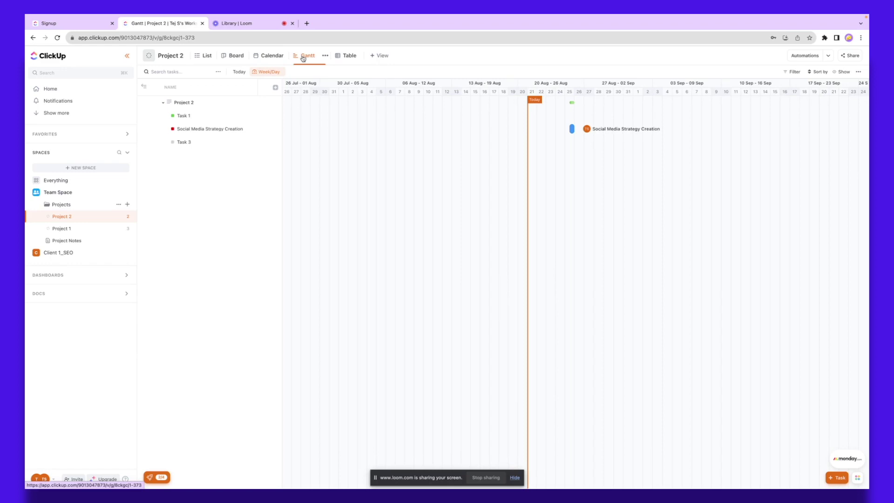
{"action": "left_click", "coordinate": [339, 57]}
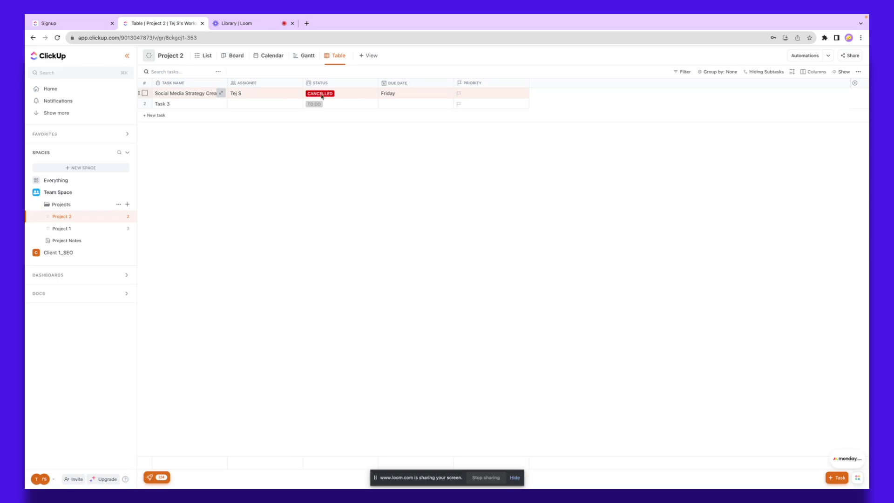
- Add a Timeline view to Project 2 and extend the Social Media Strategy Creation task through August 27
{"action": "left_click", "coordinate": [364, 60]}
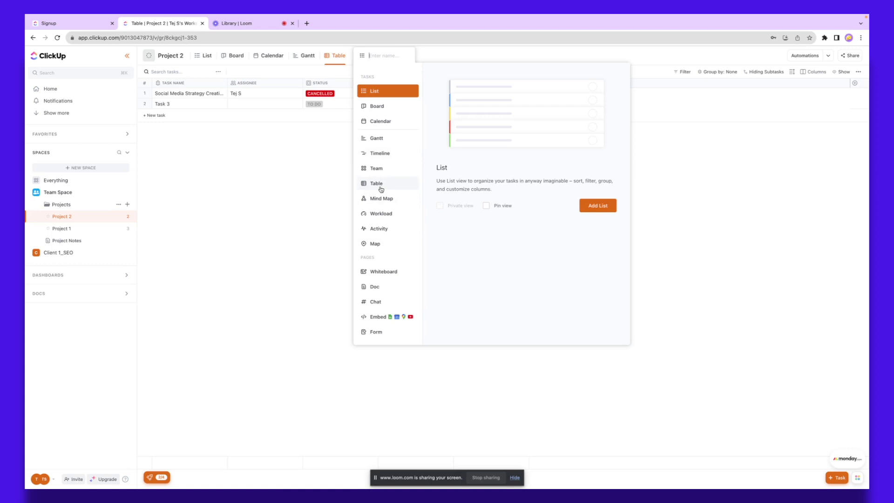
{"action": "left_click", "coordinate": [379, 153]}
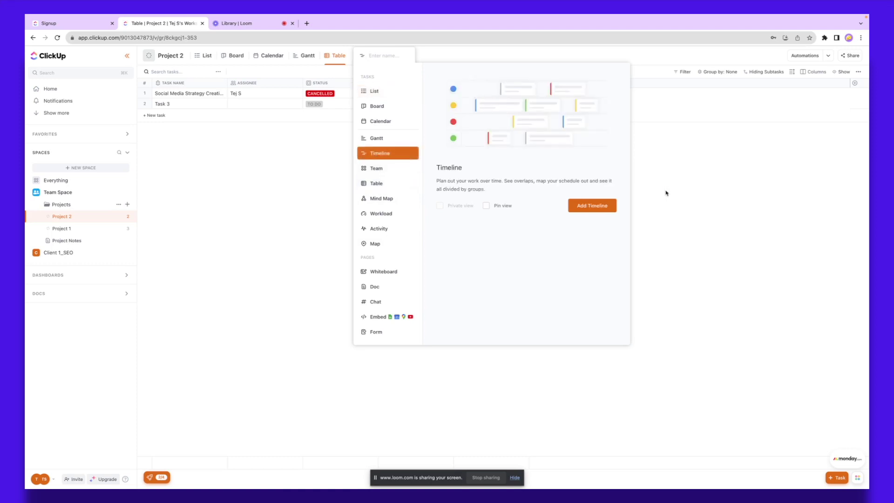
{"action": "left_click", "coordinate": [592, 205]}
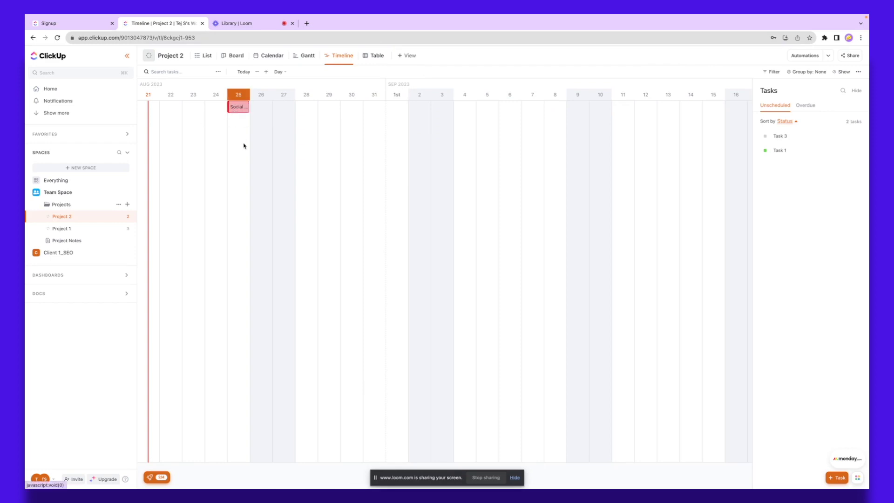
{"action": "left_click_drag", "start_coordinate": [247, 106], "coordinate": [293, 106]}
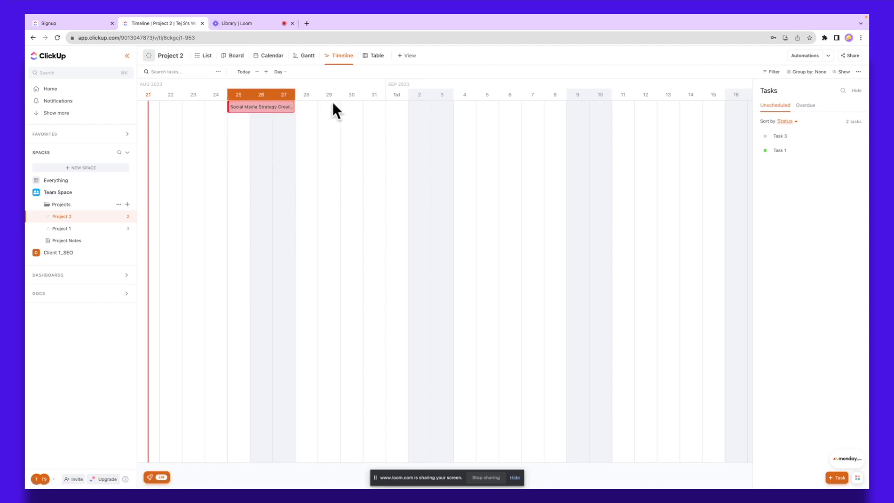
- Rename the Project 2 list as Social Media Strategy
{"action": "left_click", "coordinate": [189, 55]}
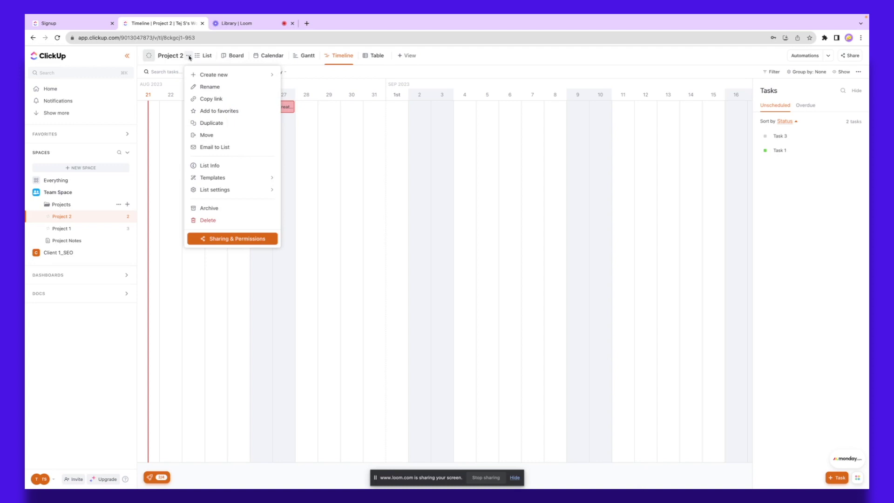
{"action": "left_click", "coordinate": [209, 88]}
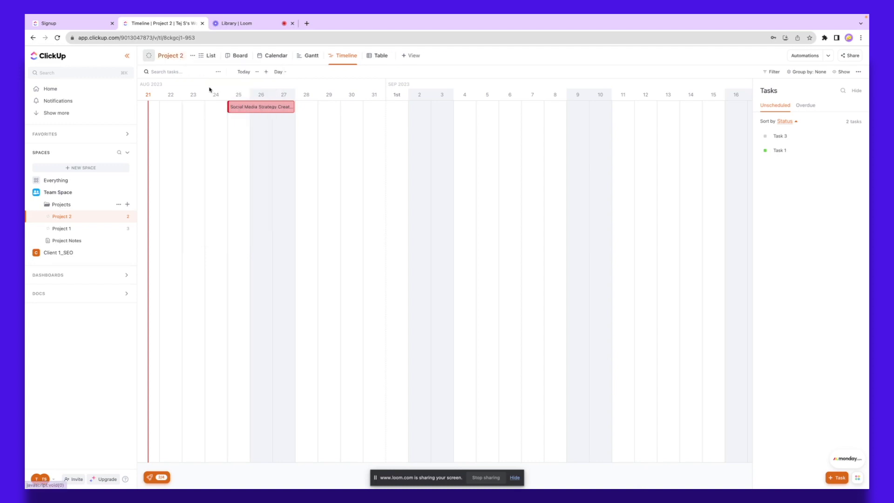
{"action": "left_click_drag", "start_coordinate": [184, 57], "coordinate": [157, 58]}
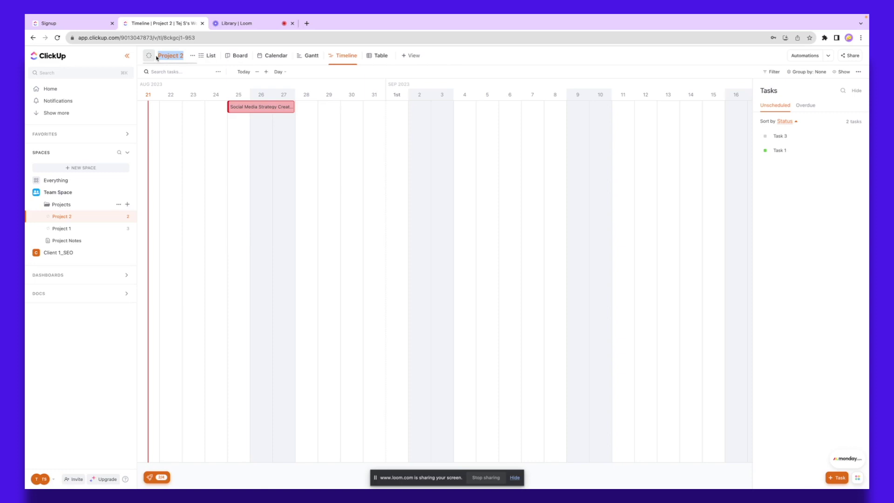
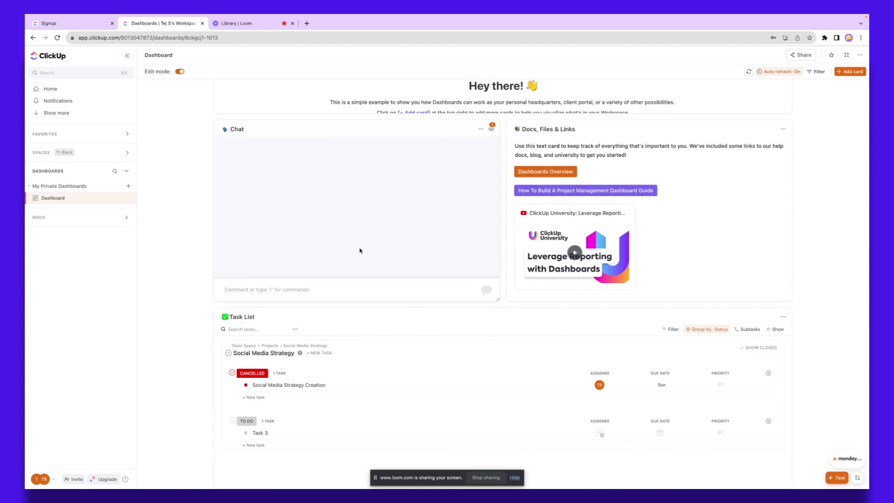
- Add a Workload by Status pie chart card to the dashboard covering Team Space and Client 1_SEO with subtasks included, and view it enlarged
{"action": "scroll", "coordinate": [415, 300], "scroll_direction": "up", "scroll_amount": 1}
{"action": "left_click", "coordinate": [841, 72]}
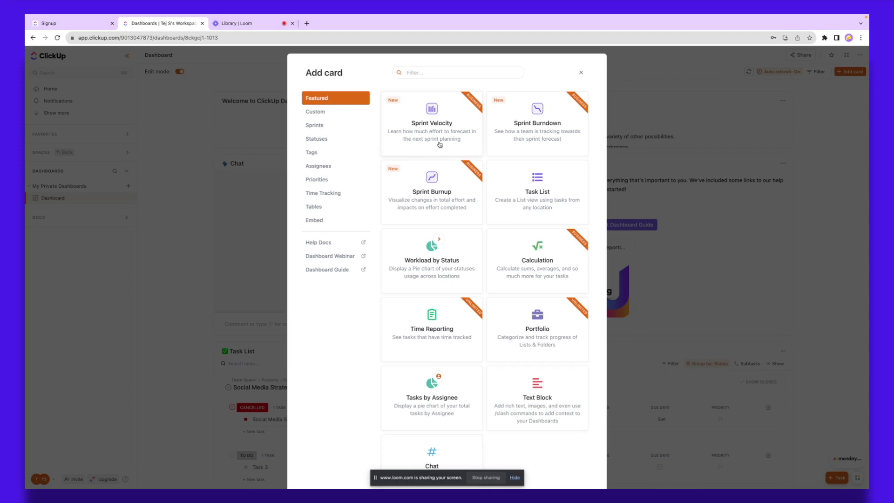
{"action": "left_click", "coordinate": [325, 140]}
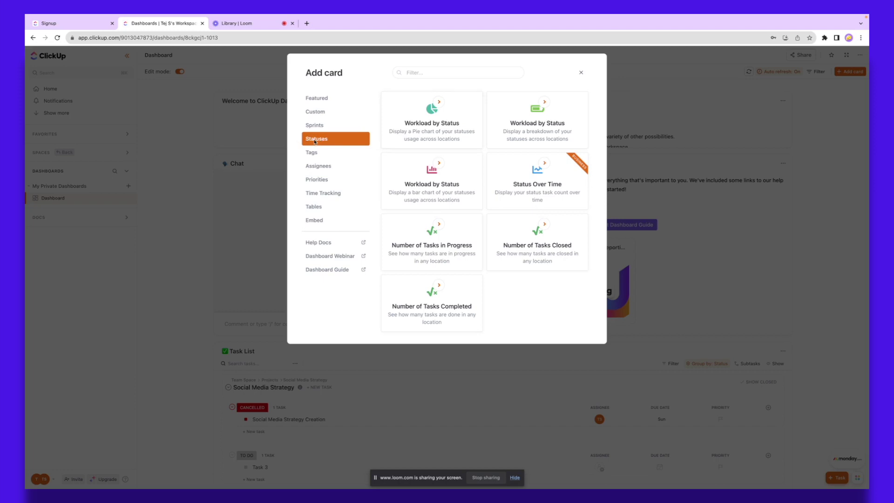
{"action": "left_click", "coordinate": [435, 123]}
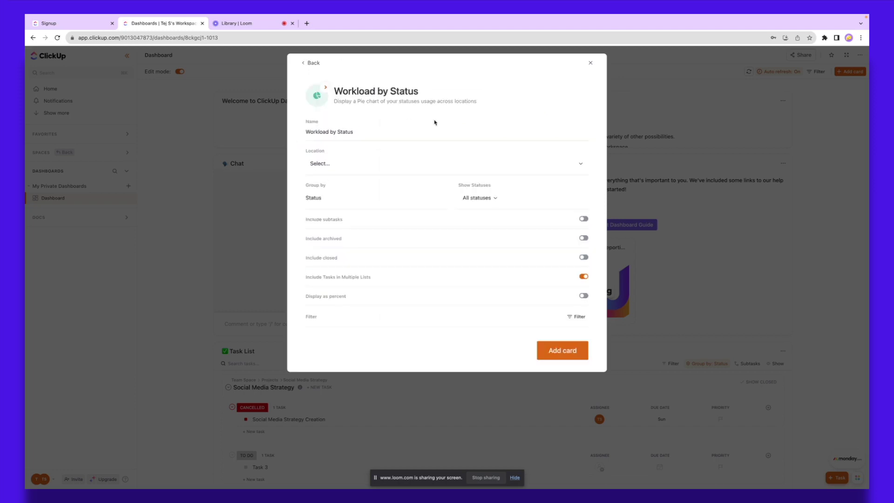
{"action": "left_click", "coordinate": [332, 166]}
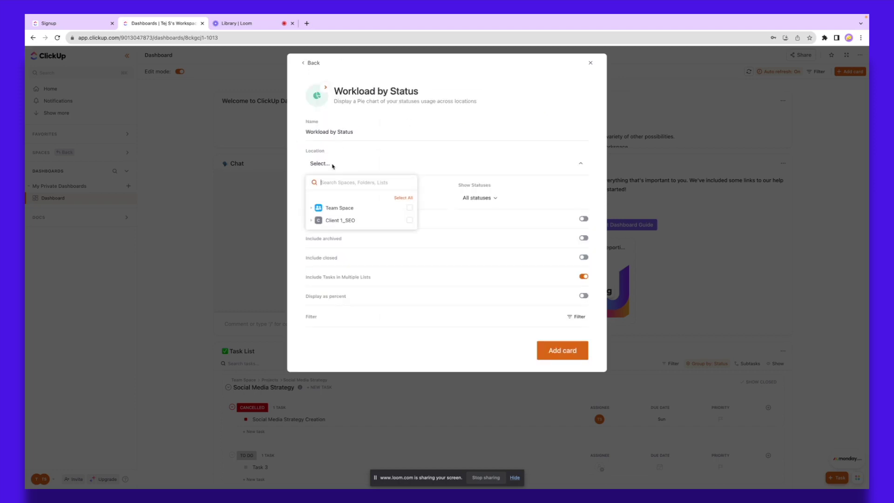
{"action": "left_click", "coordinate": [407, 220]}
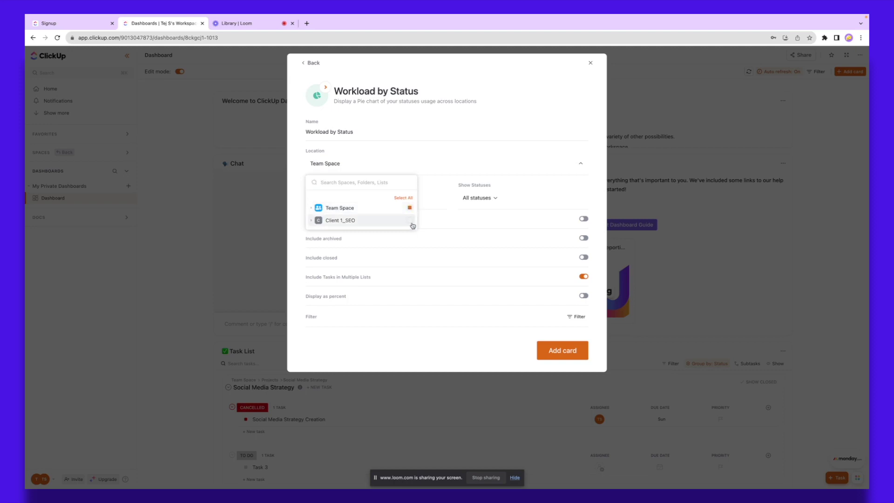
{"action": "left_click", "coordinate": [295, 180]}
{"action": "left_click", "coordinate": [585, 220]}
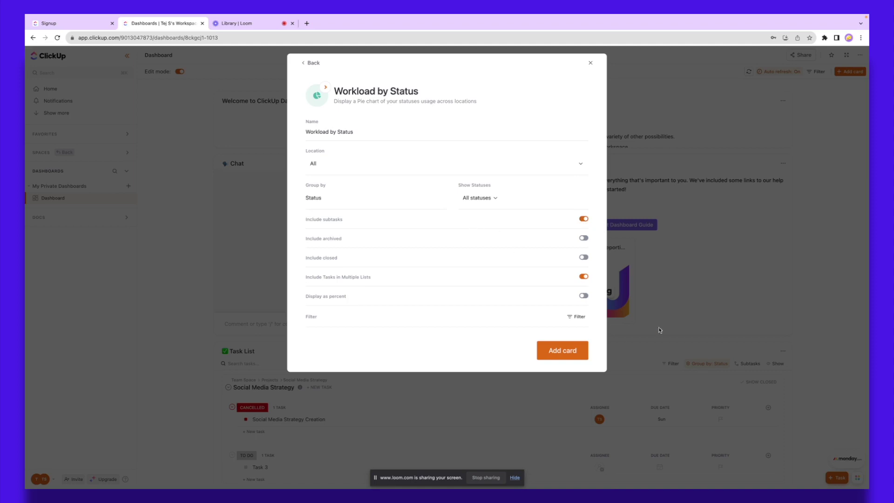
{"action": "left_click", "coordinate": [572, 347]}
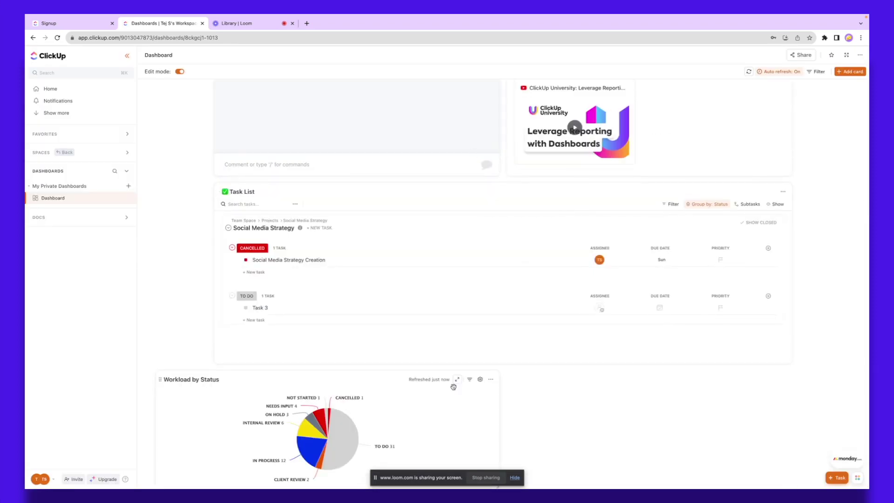
{"action": "left_click", "coordinate": [458, 381]}
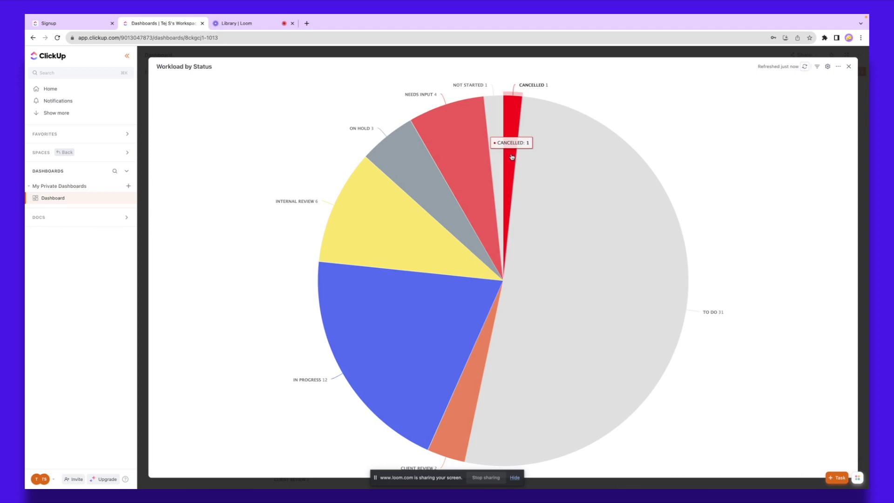
- Create a new Doc and place the cursor in its body
{"action": "left_click", "coordinate": [71, 216]}
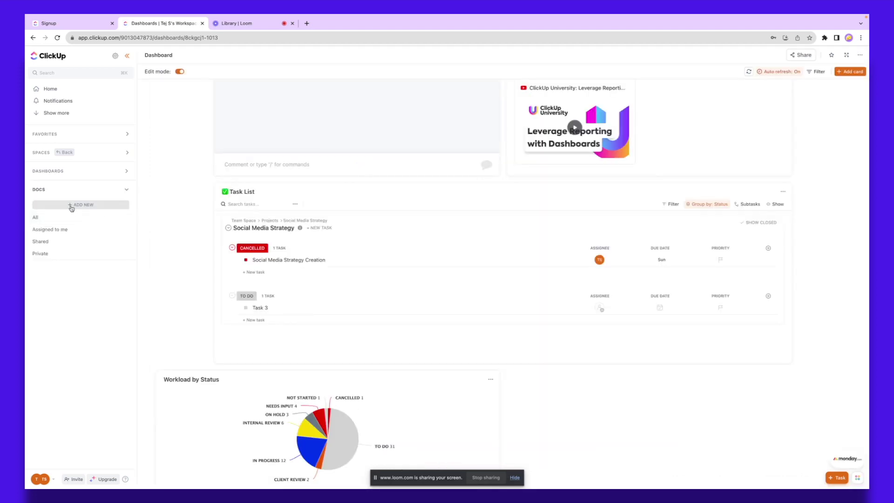
{"action": "left_click", "coordinate": [72, 206]}
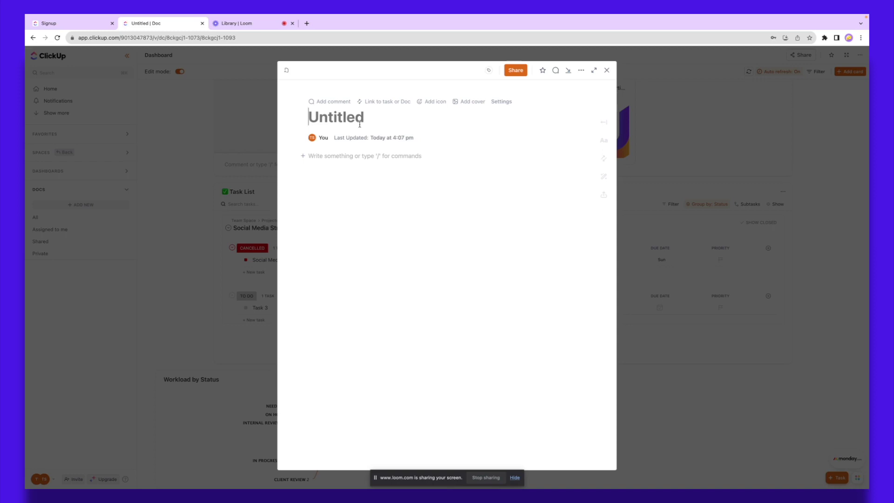
{"action": "left_click", "coordinate": [399, 165]}
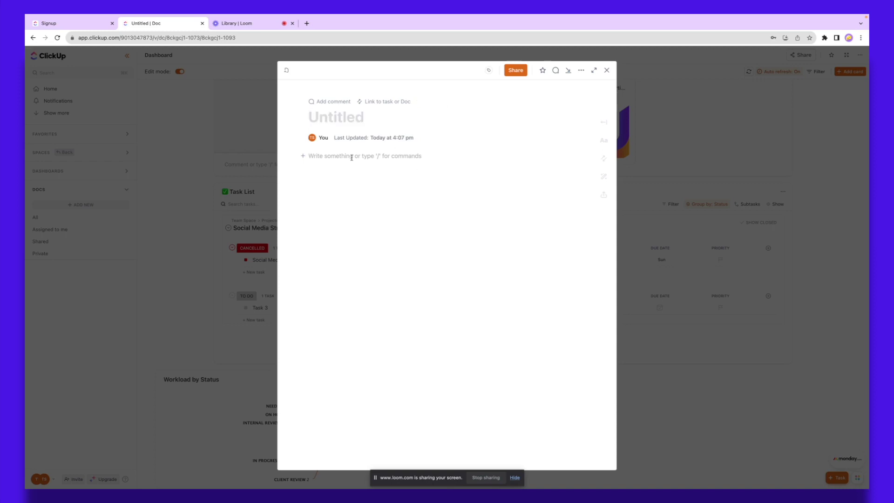